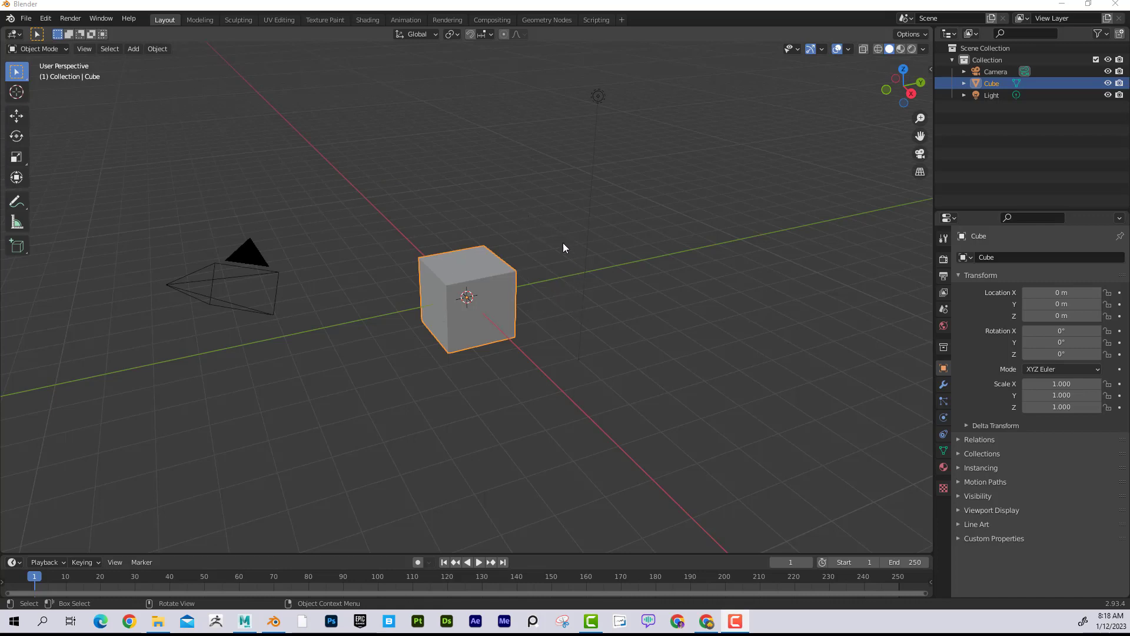
Inspect the default cube in the scene from different angles and distances.
{"action": "mouse_move", "coordinate": [633, 284]}
{"action": "middle_mouse_down"}
{"action": "mouse_move", "coordinate": [702, 266]}
{"action": "mouse_move", "coordinate": [536, 265]}
{"action": "mouse_move", "coordinate": [535, 277]}
{"action": "mouse_move", "coordinate": [681, 278]}
{"action": "mouse_move", "coordinate": [673, 291]}
{"action": "mouse_move", "coordinate": [617, 284]}
{"action": "middle_mouse_up"}
{"action": "scroll", "coordinate": [617, 284], "scroll_direction": "up", "scroll_amount": 5}
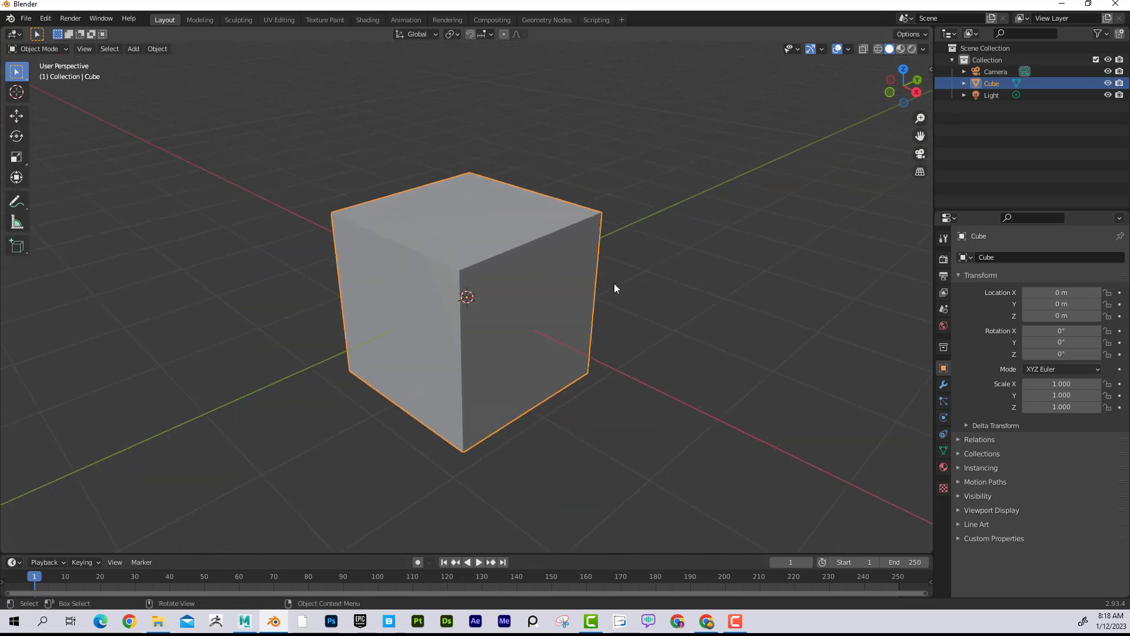
{"action": "scroll", "coordinate": [614, 287], "scroll_direction": "up", "scroll_amount": 2}
{"action": "scroll", "coordinate": [614, 287], "scroll_direction": "down", "scroll_amount": 8}
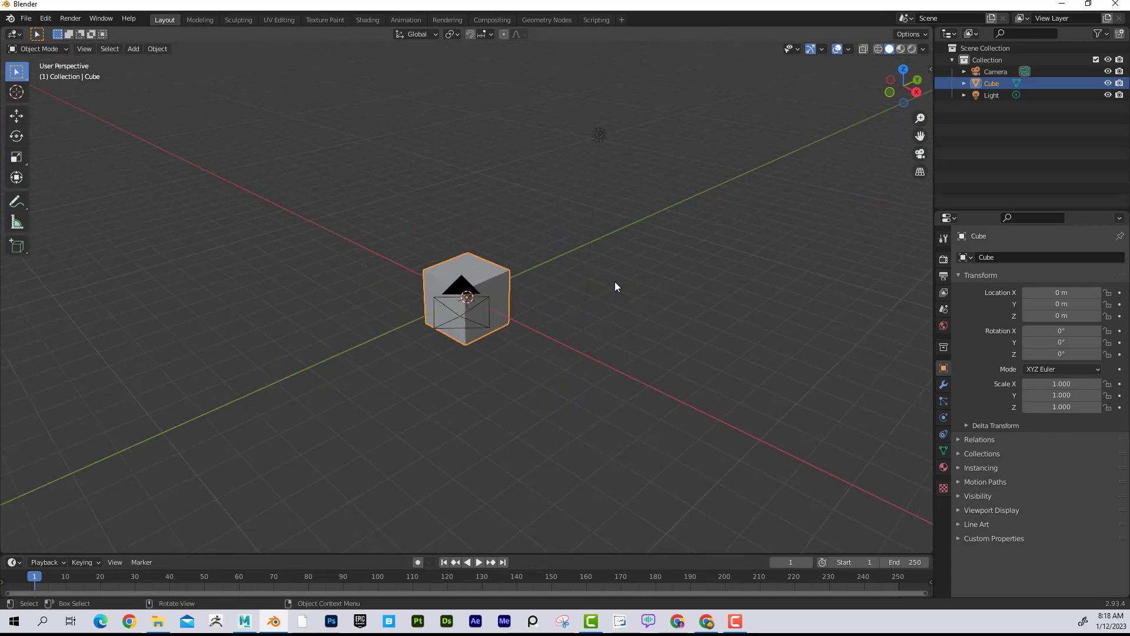
{"action": "scroll", "coordinate": [616, 285], "scroll_direction": "up", "scroll_amount": 3}
{"action": "scroll", "coordinate": [618, 281], "scroll_direction": "down", "scroll_amount": 3}
{"action": "middle_click_drag", "start_coordinate": [623, 277], "coordinate": [562, 288]}
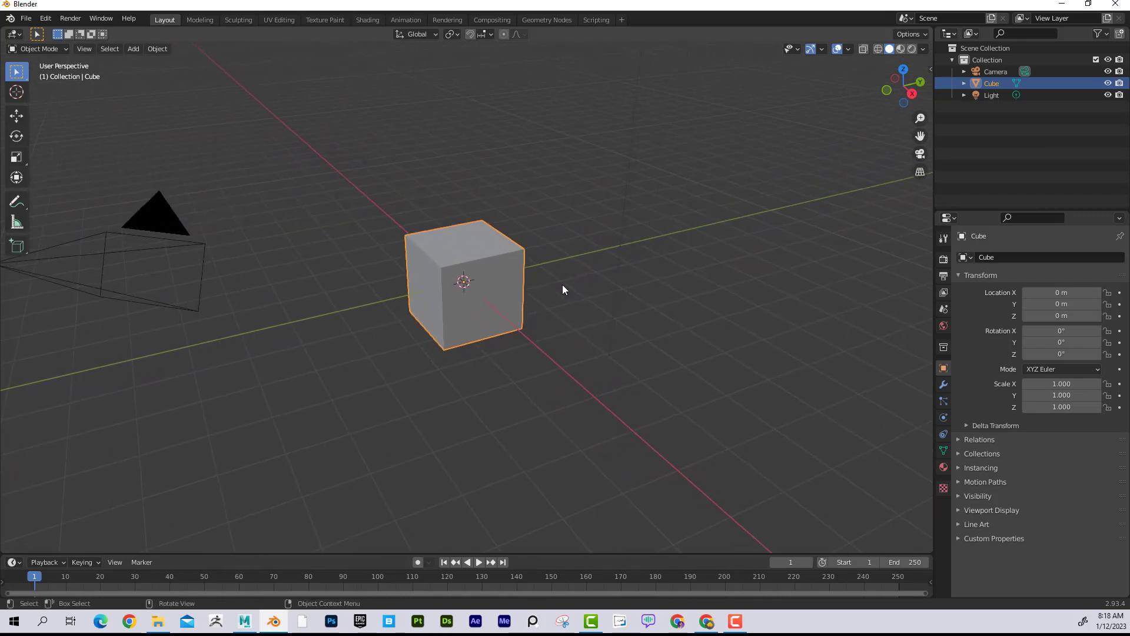
Place the 3D cursor at several spots in the empty space beside the cube, ending near the green Y axis.
{"action": "right_click_drag", "start_coordinate": [563, 285], "coordinate": [565, 286], "text": "shift"}
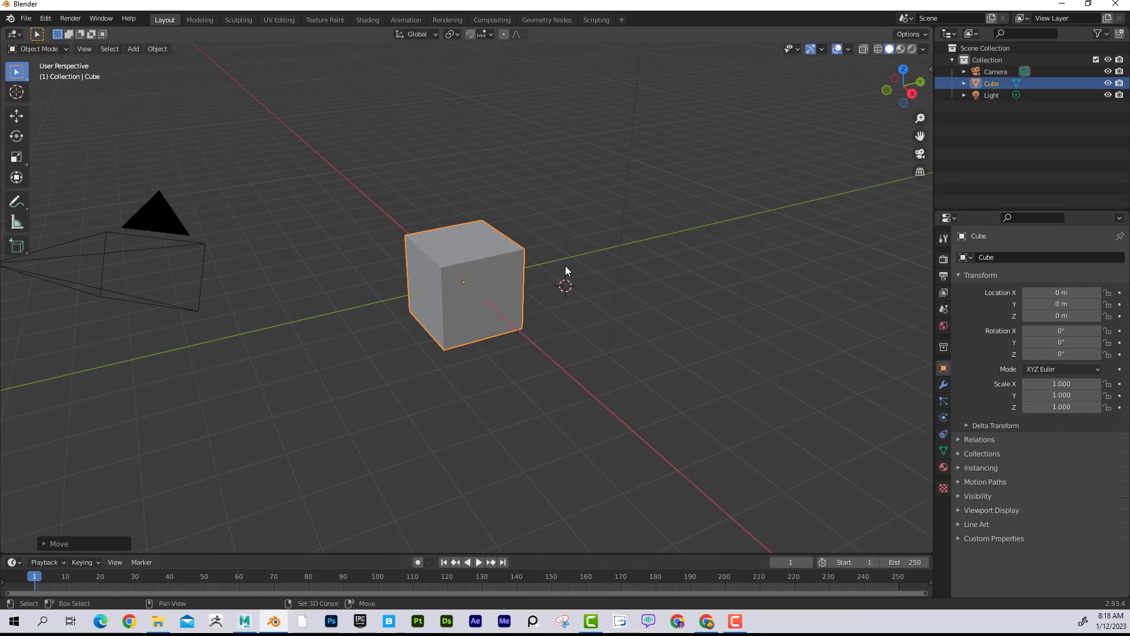
{"action": "right_click_drag", "start_coordinate": [552, 238], "coordinate": [711, 255], "text": "shift"}
{"action": "right_click", "coordinate": [676, 219], "text": "shift"}
{"action": "right_click", "coordinate": [592, 216], "text": "shift"}
{"action": "right_click", "coordinate": [593, 259], "text": "shift"}
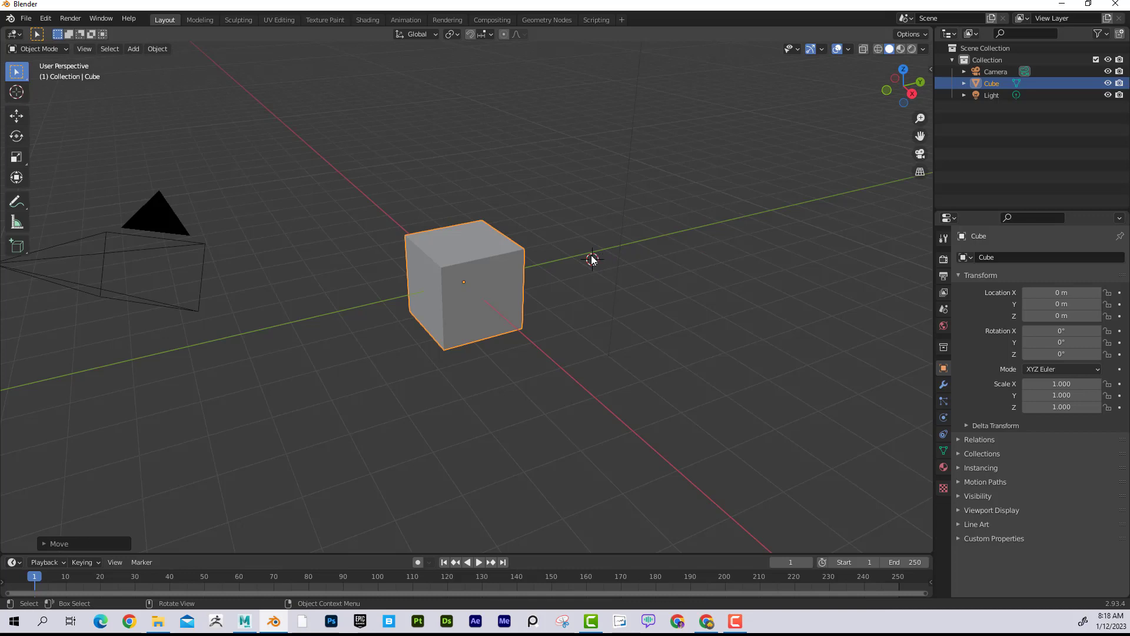
Snap the 3D cursor to the world origin and hide the 3D cursor in the viewport overlays.
{"action": "key", "text": "shift+s"}
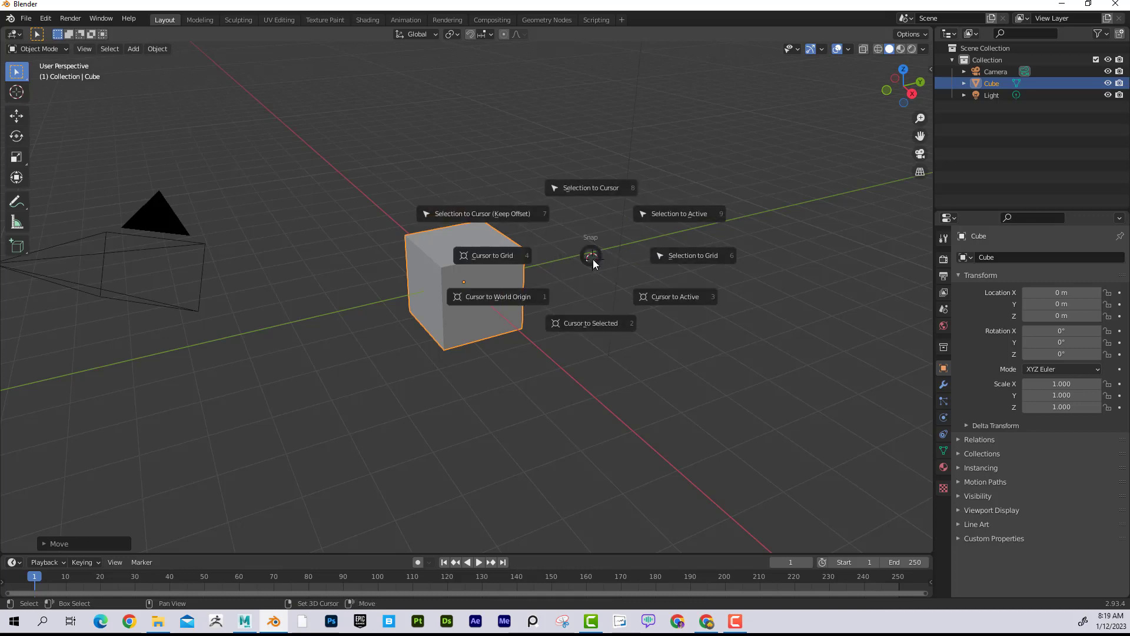
{"action": "left_click", "coordinate": [497, 296]}
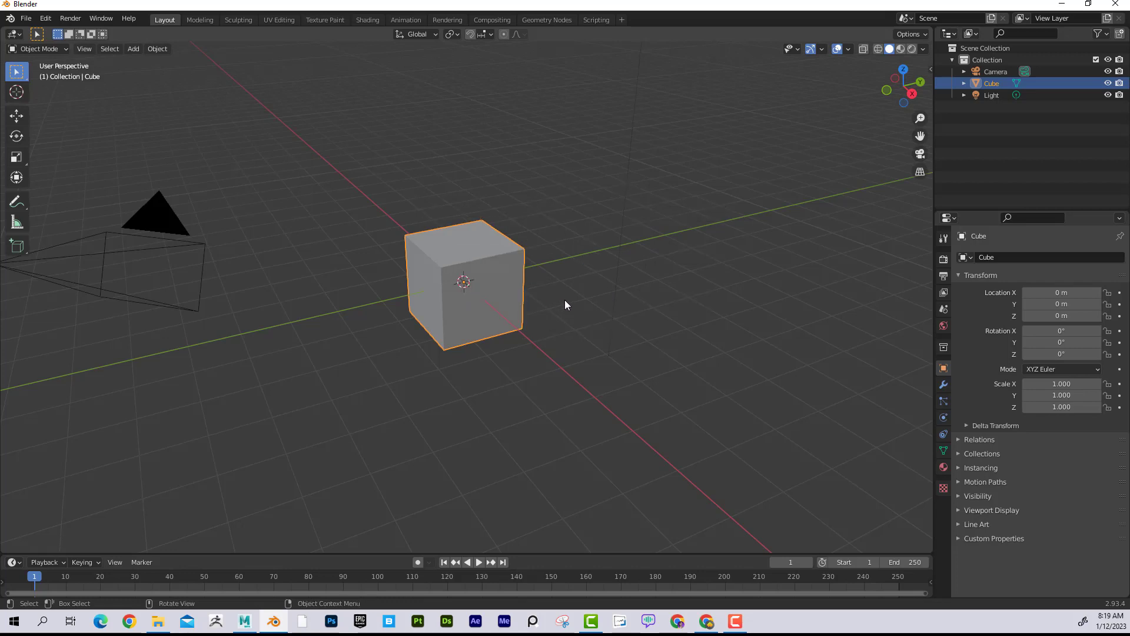
{"action": "middle_click_drag", "start_coordinate": [563, 302], "coordinate": [810, 64]}
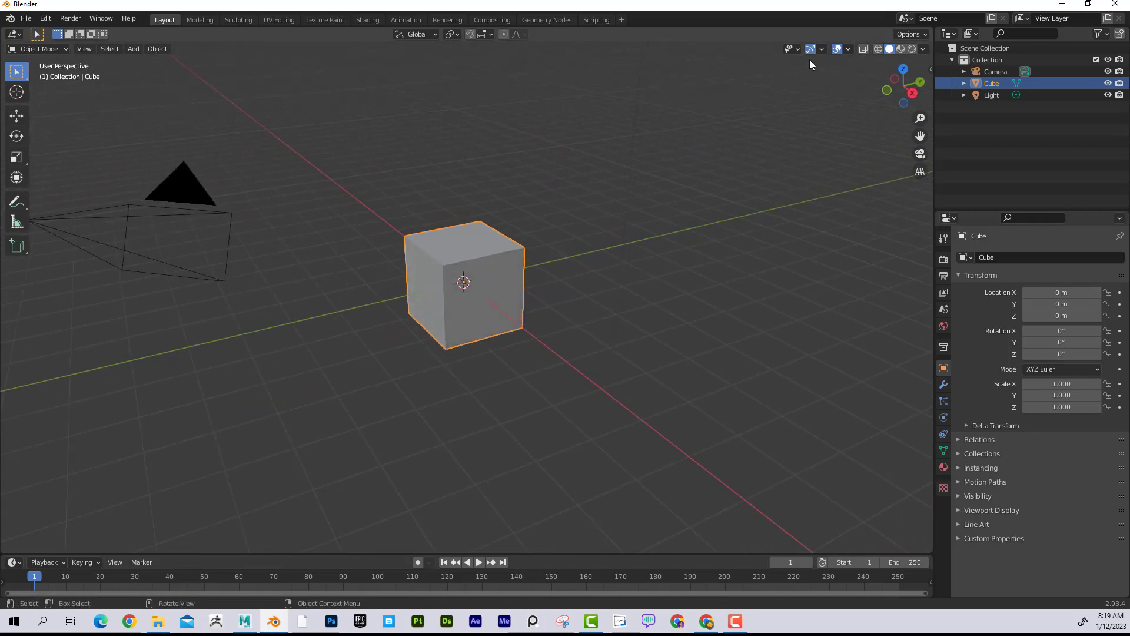
{"action": "left_click", "coordinate": [849, 49]}
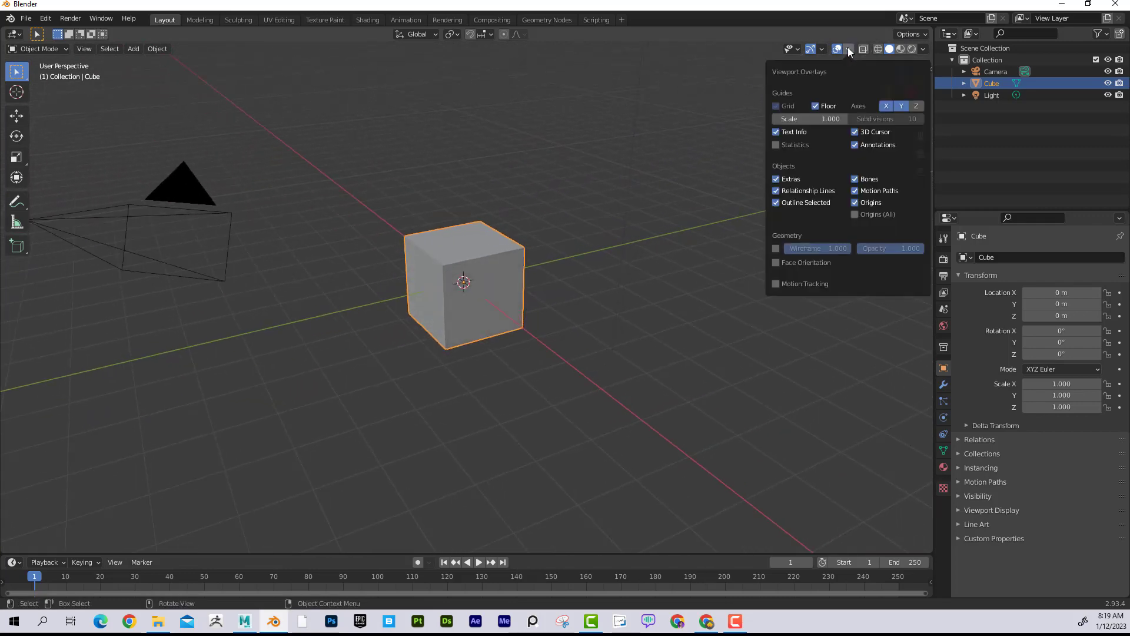
{"action": "left_click", "coordinate": [855, 132]}
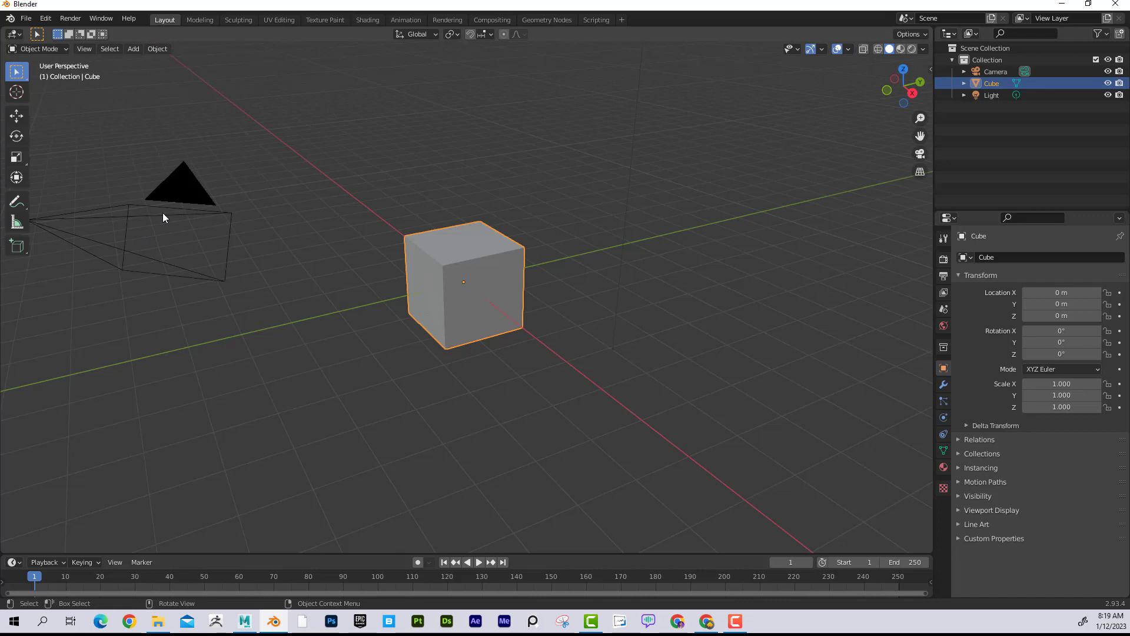
Delete the camera from the scene and review the object types visibility options.
{"action": "left_click_drag", "start_coordinate": [94, 189], "coordinate": [176, 287]}
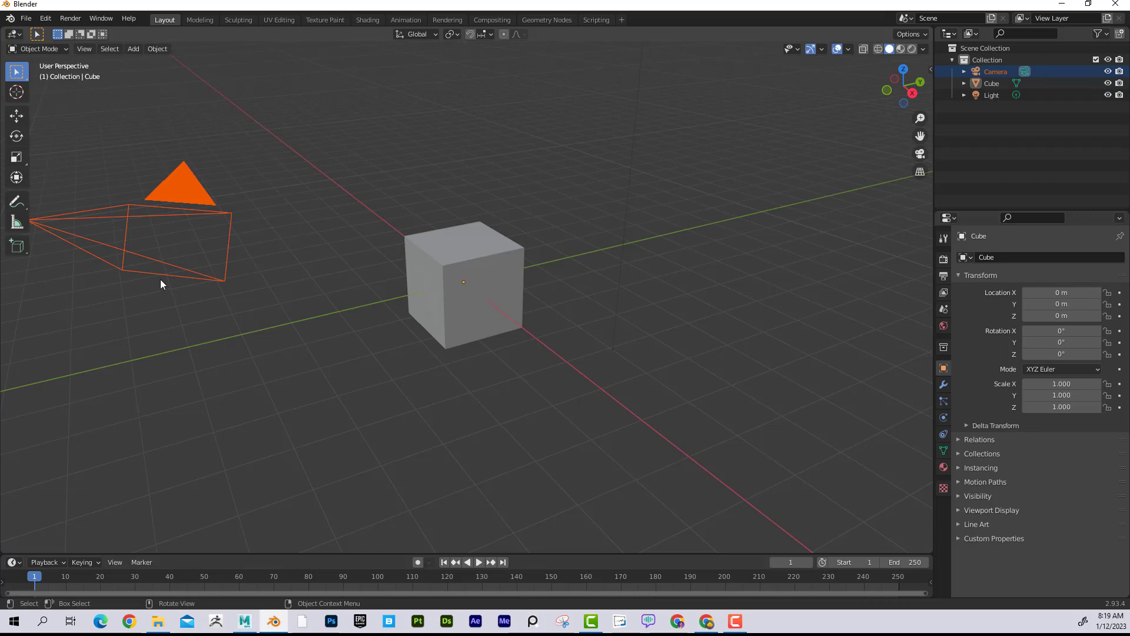
{"action": "key", "text": "Delete"}
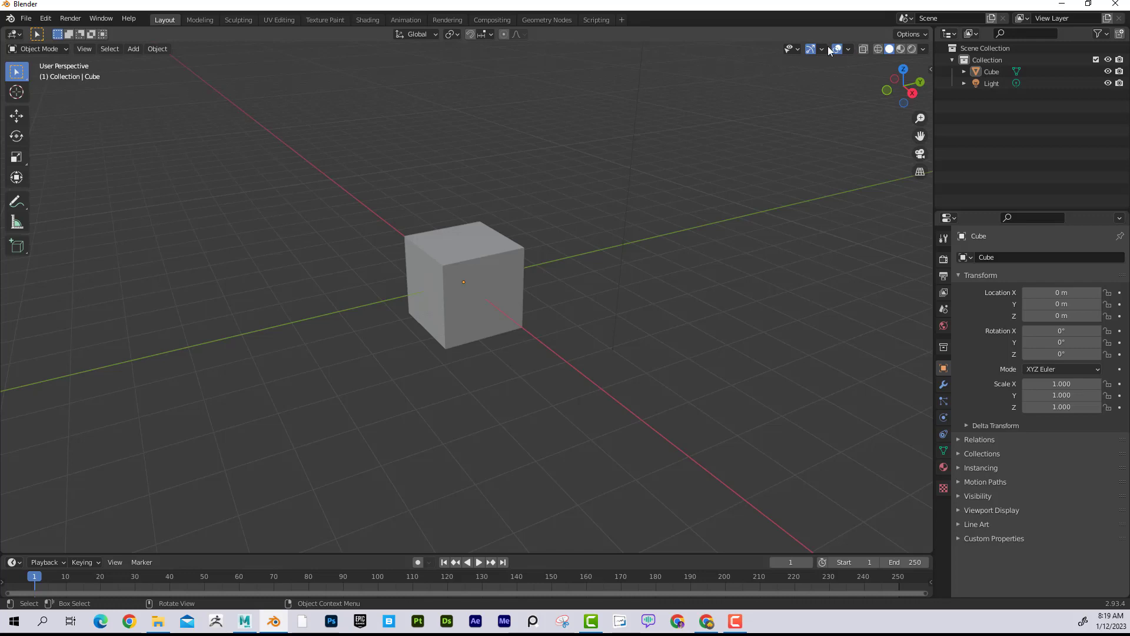
{"action": "left_click", "coordinate": [798, 48]}
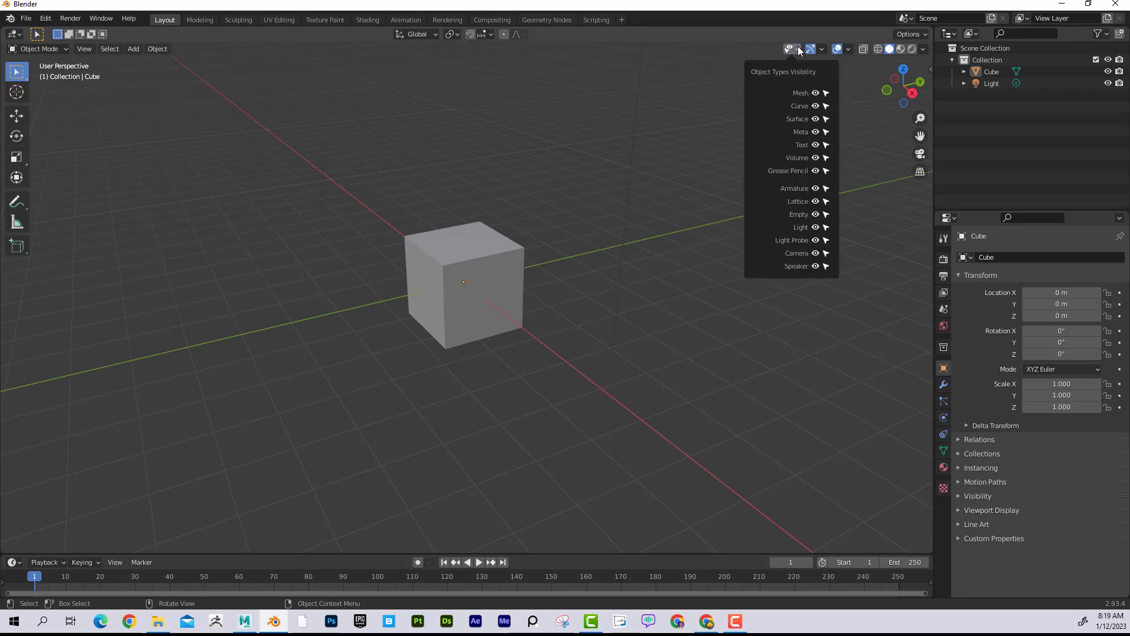
{"action": "left_click", "coordinate": [797, 49]}
Widen the viewport's tool strip so that it shows the tool names.
{"action": "middle_click_drag", "start_coordinate": [646, 211], "coordinate": [678, 208]}
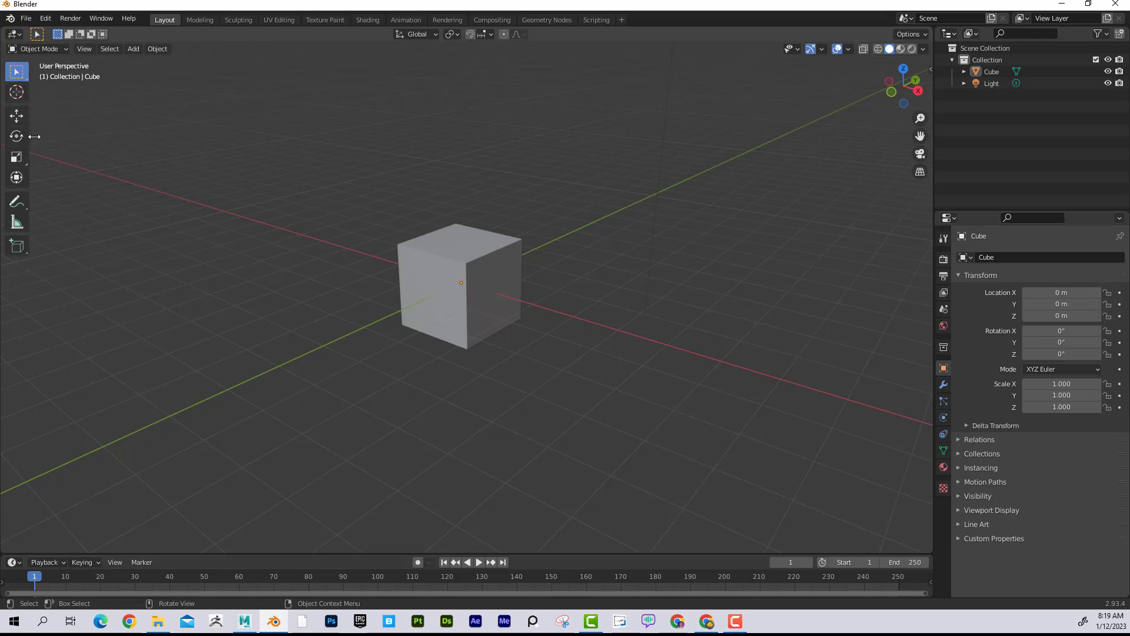
{"action": "left_click_drag", "start_coordinate": [34, 137], "coordinate": [85, 140]}
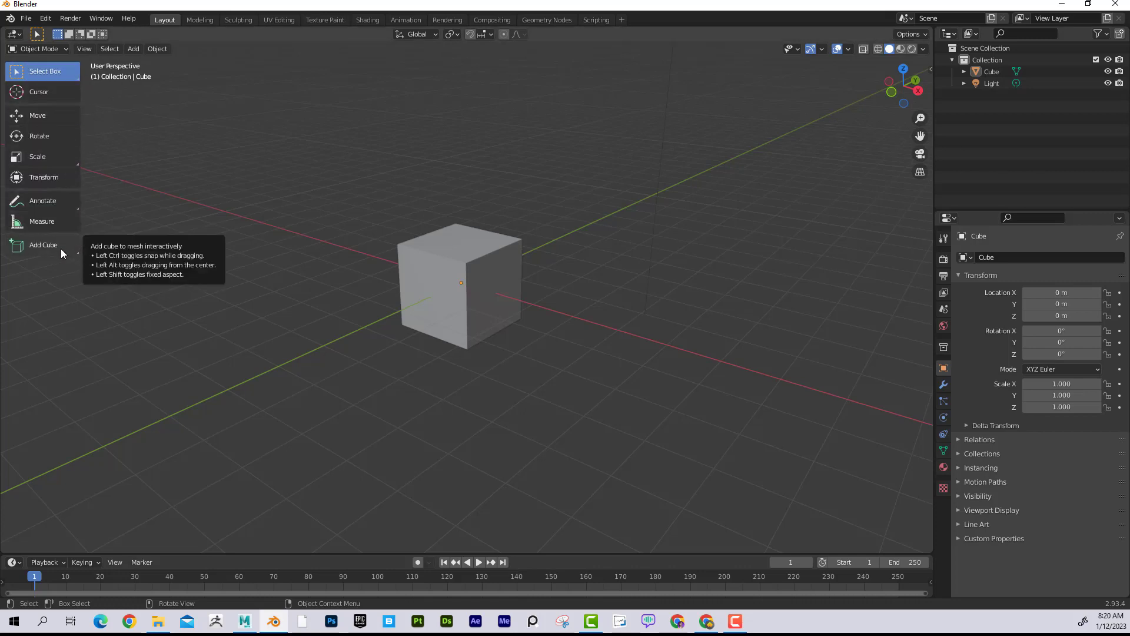
Look through the Modeling, Sculpting and UV Editing workspaces and the General workspace templates, and return to the Layout workspace.
{"action": "left_click", "coordinate": [198, 20]}
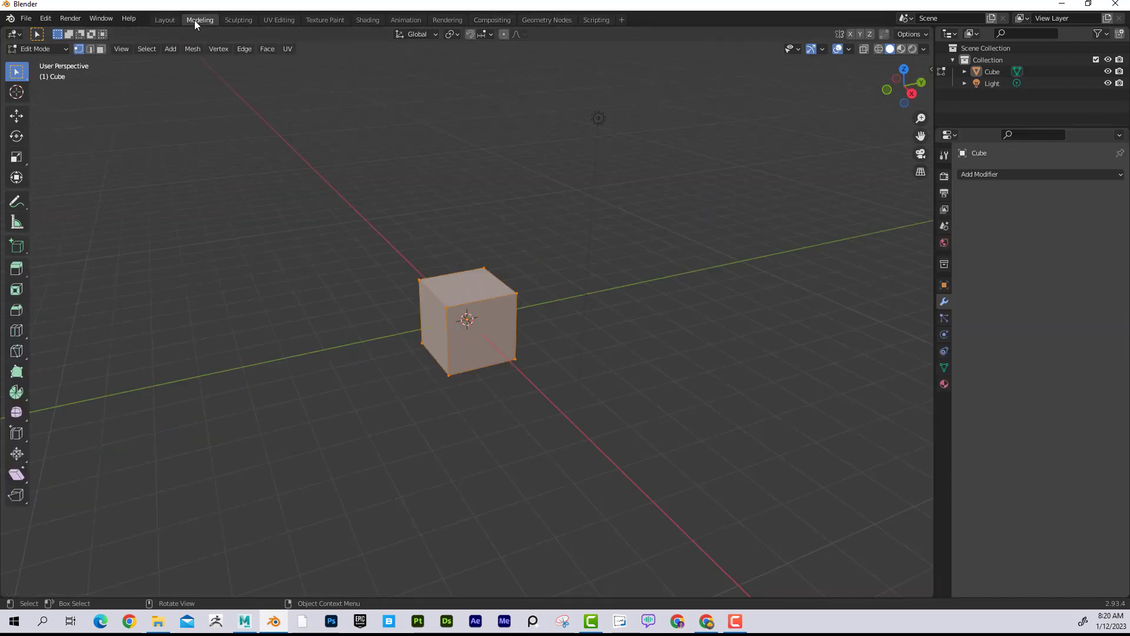
{"action": "left_click", "coordinate": [236, 20]}
{"action": "left_click", "coordinate": [282, 20]}
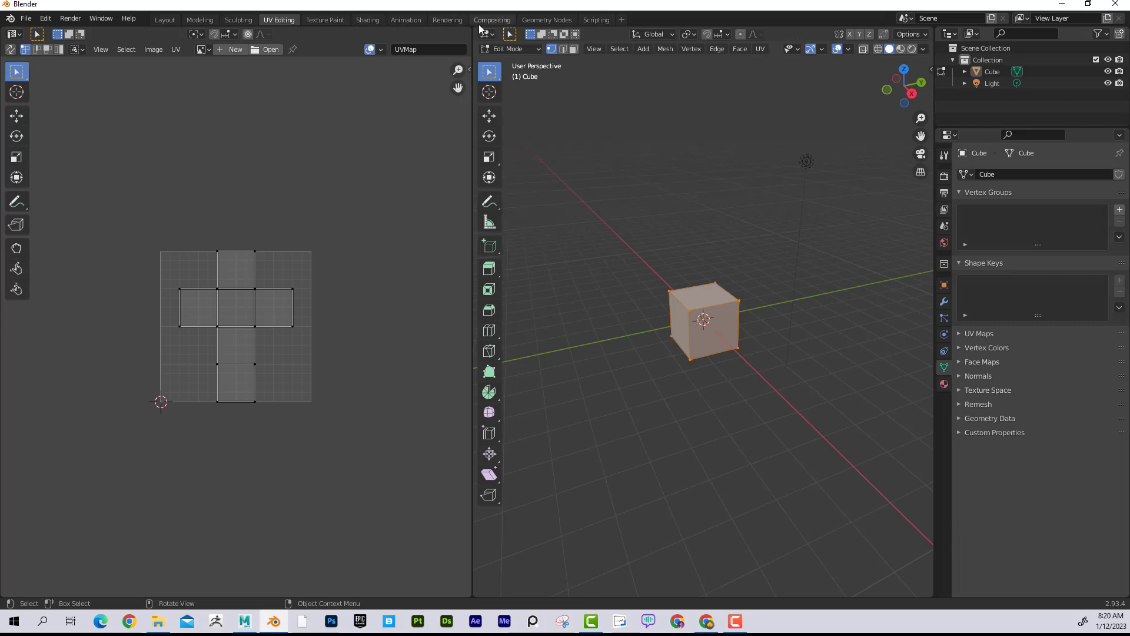
{"action": "left_click", "coordinate": [620, 19]}
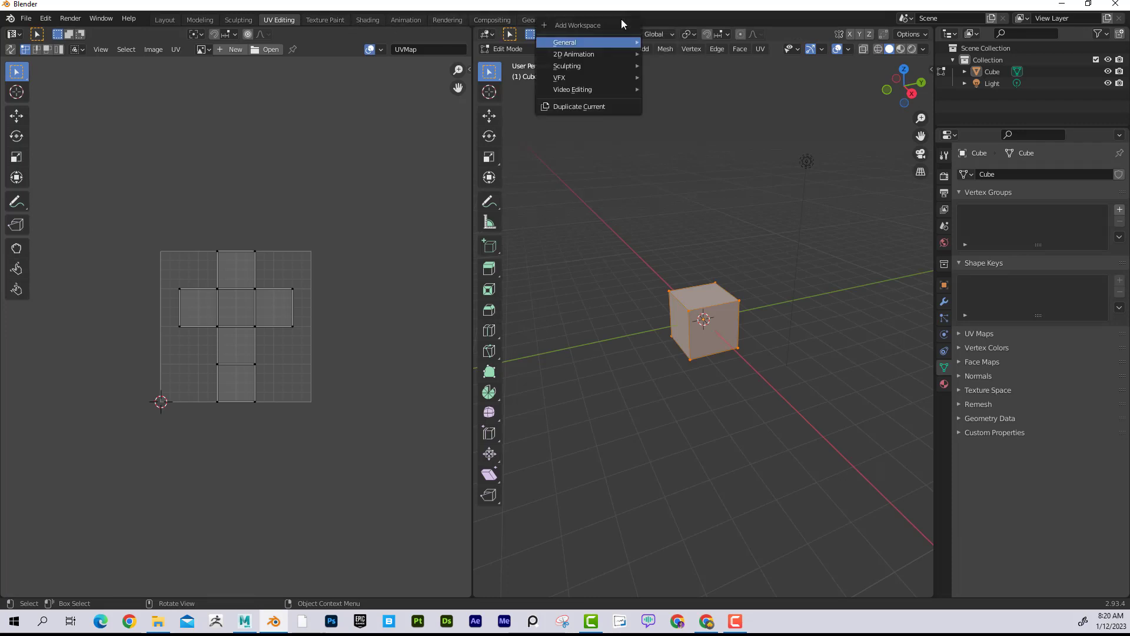
{"action": "mouse_move", "coordinate": [622, 44]}
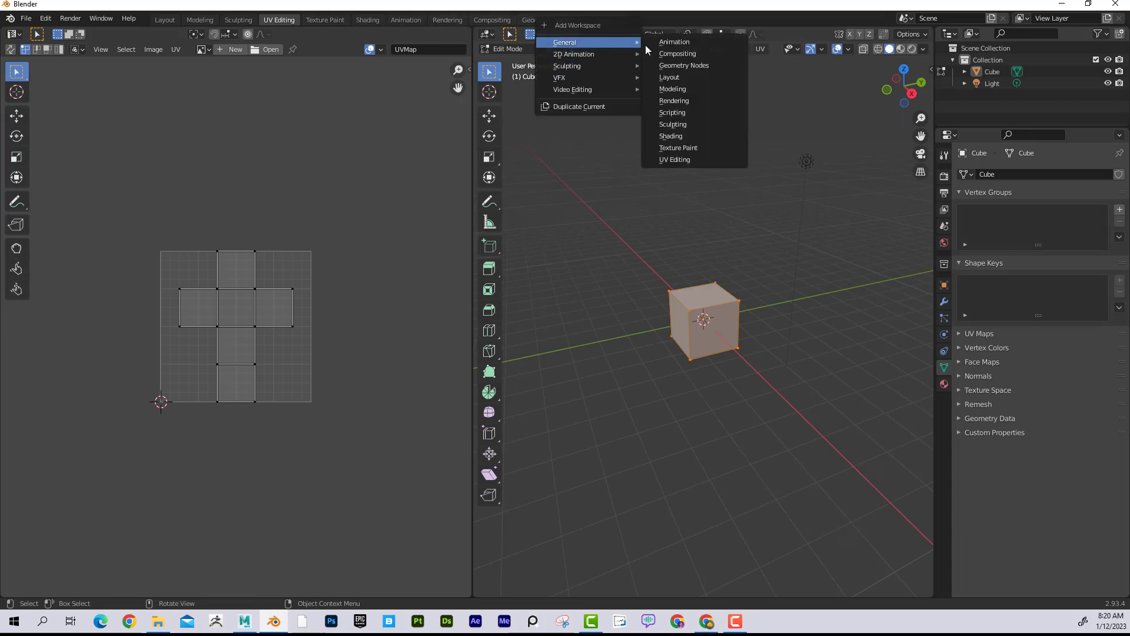
{"action": "left_click", "coordinate": [672, 112]}
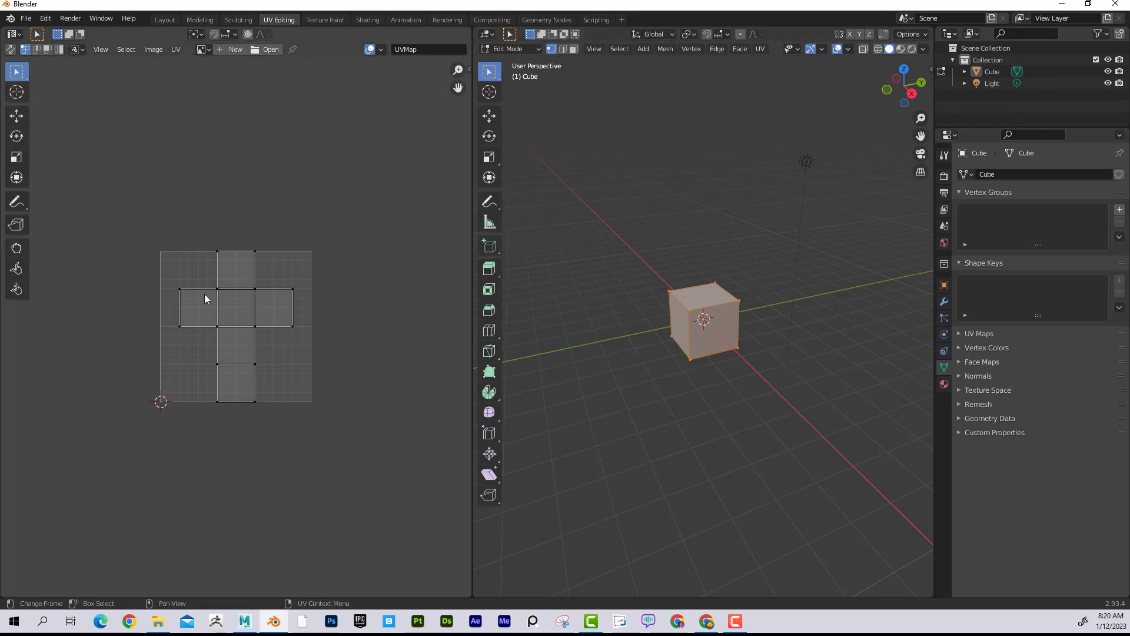
{"action": "left_click", "coordinate": [164, 20]}
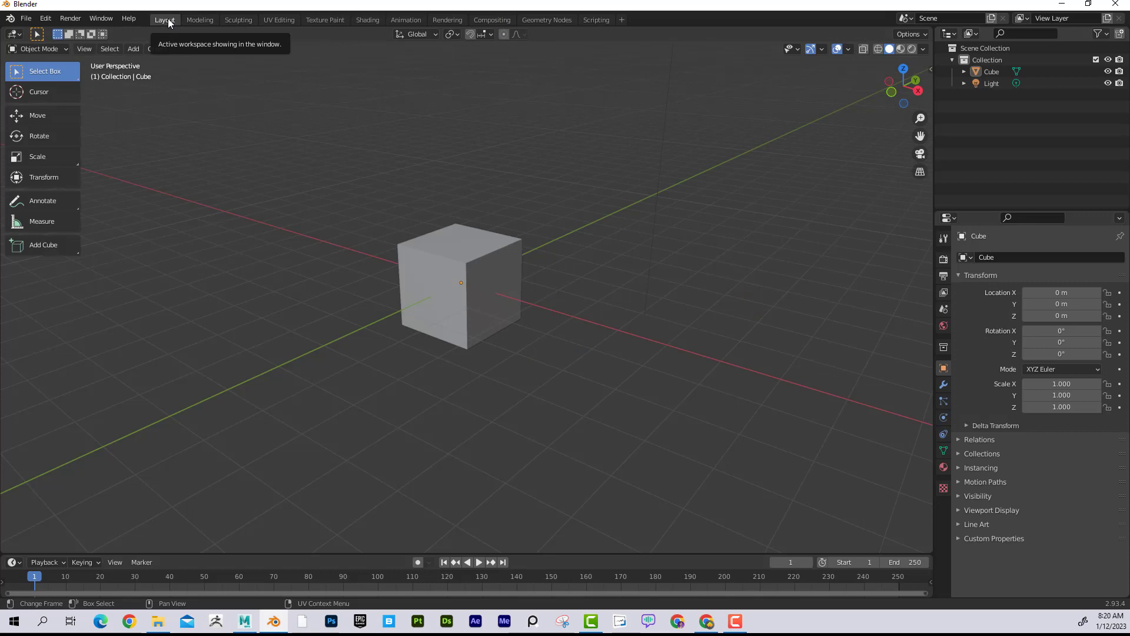
Select the cube and switch it back and forth between Object Mode and Edit Mode, ending in Edit Mode.
{"action": "left_click", "coordinate": [454, 246]}
{"action": "mouse_move", "coordinate": [569, 223]}
{"action": "middle_mouse_down"}
{"action": "mouse_move", "coordinate": [597, 225]}
{"action": "mouse_move", "coordinate": [579, 225]}
{"action": "middle_mouse_up"}
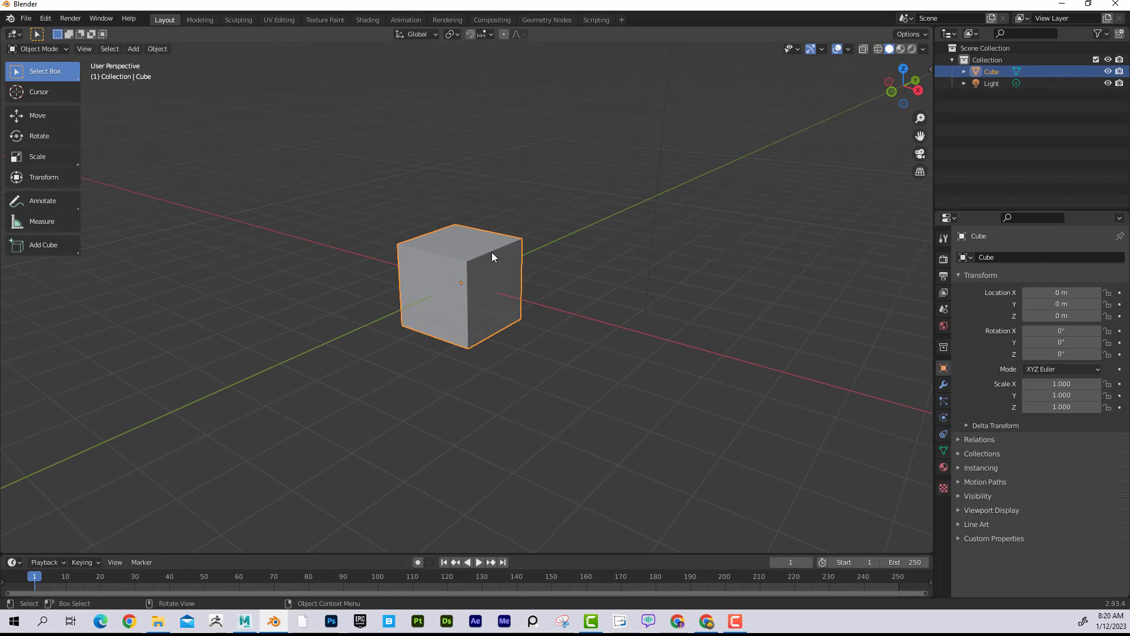
{"action": "key", "text": "Tab"}
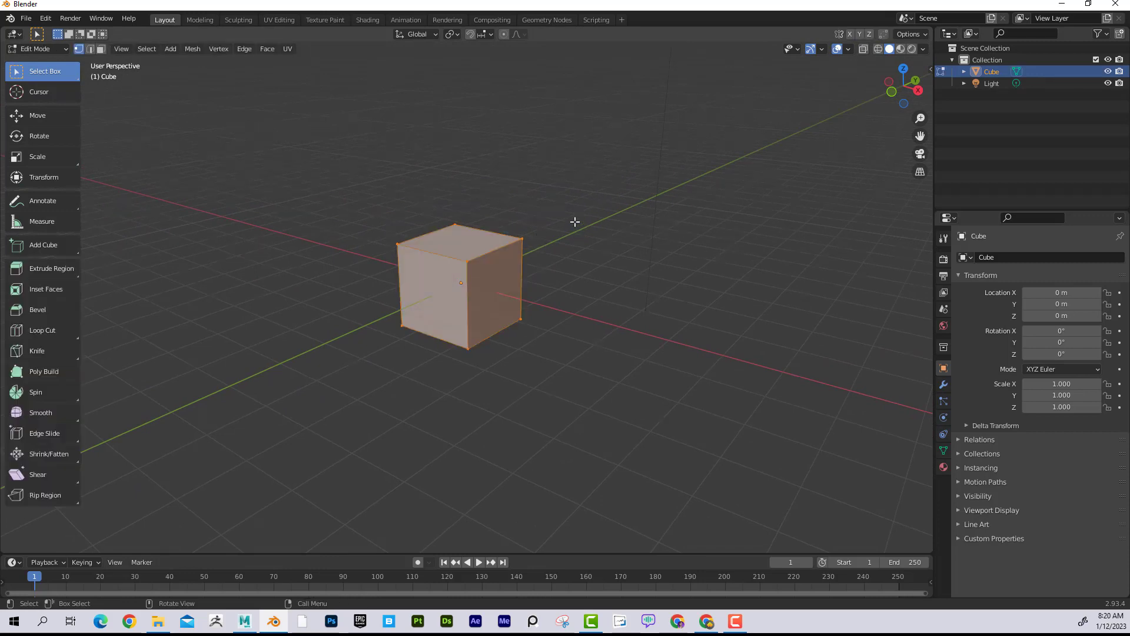
{"action": "key", "text": "Tab"}
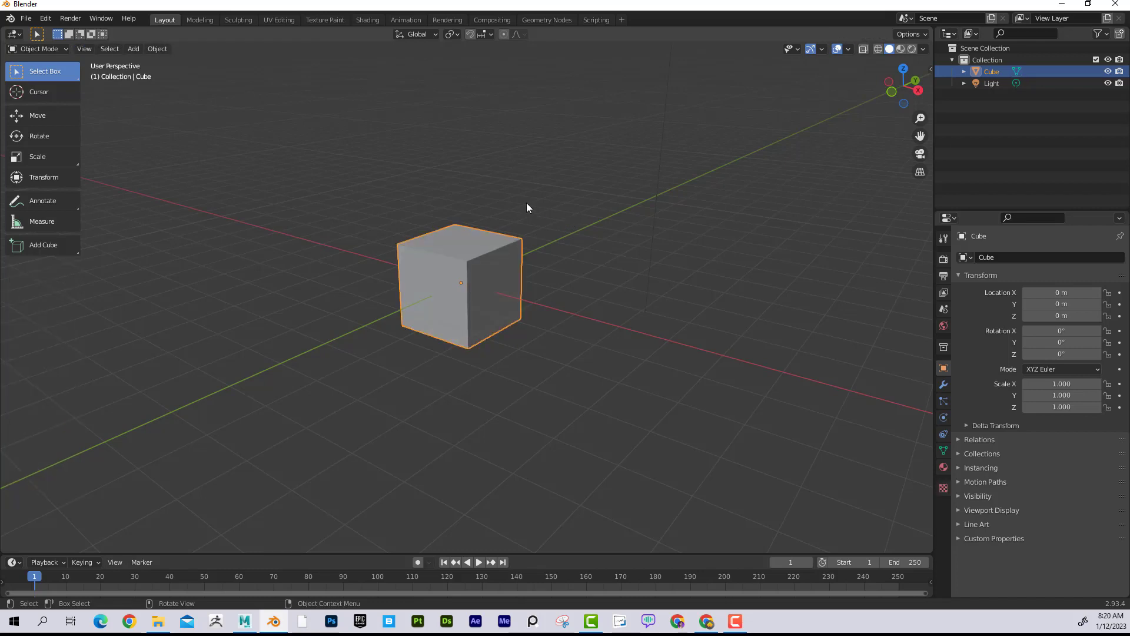
{"action": "key", "text": "Tab"}
{"action": "key", "text": "Tab"}
{"action": "left_click", "coordinate": [62, 50]}
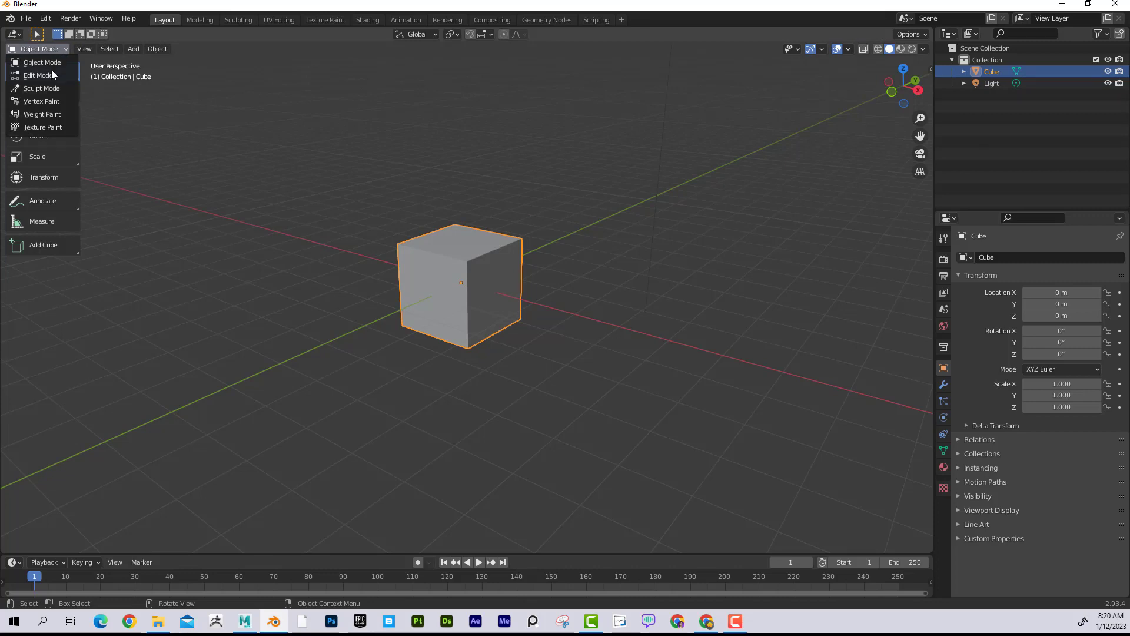
{"action": "left_click", "coordinate": [50, 73]}
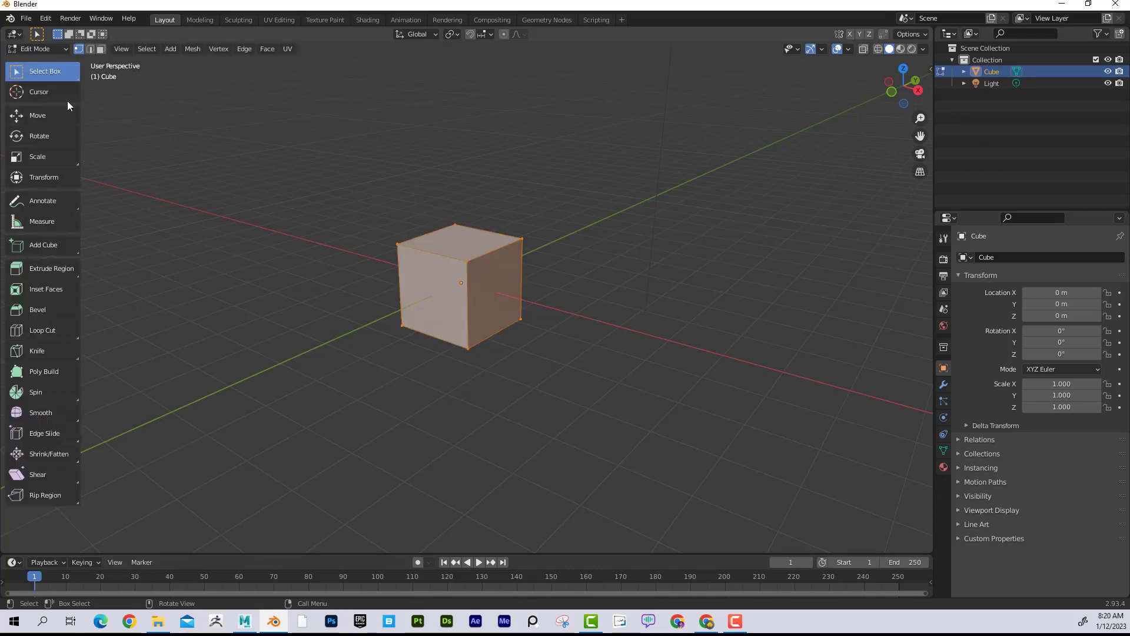
Return the cube to Object Mode and review the kinds of objects that can be added to the scene.
{"action": "mouse_move", "coordinate": [305, 283]}
{"action": "middle_mouse_down"}
{"action": "mouse_move", "coordinate": [341, 275]}
{"action": "mouse_move", "coordinate": [312, 280]}
{"action": "middle_mouse_up"}
{"action": "scroll", "coordinate": [319, 280], "scroll_direction": "up", "scroll_amount": 2}
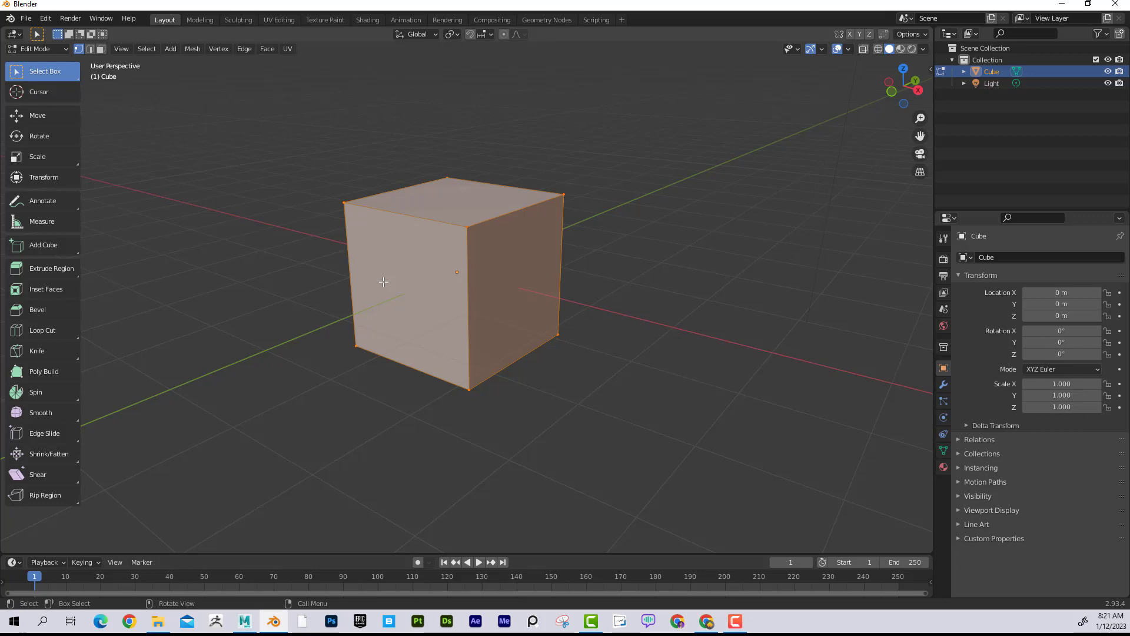
{"action": "key", "text": "Tab"}
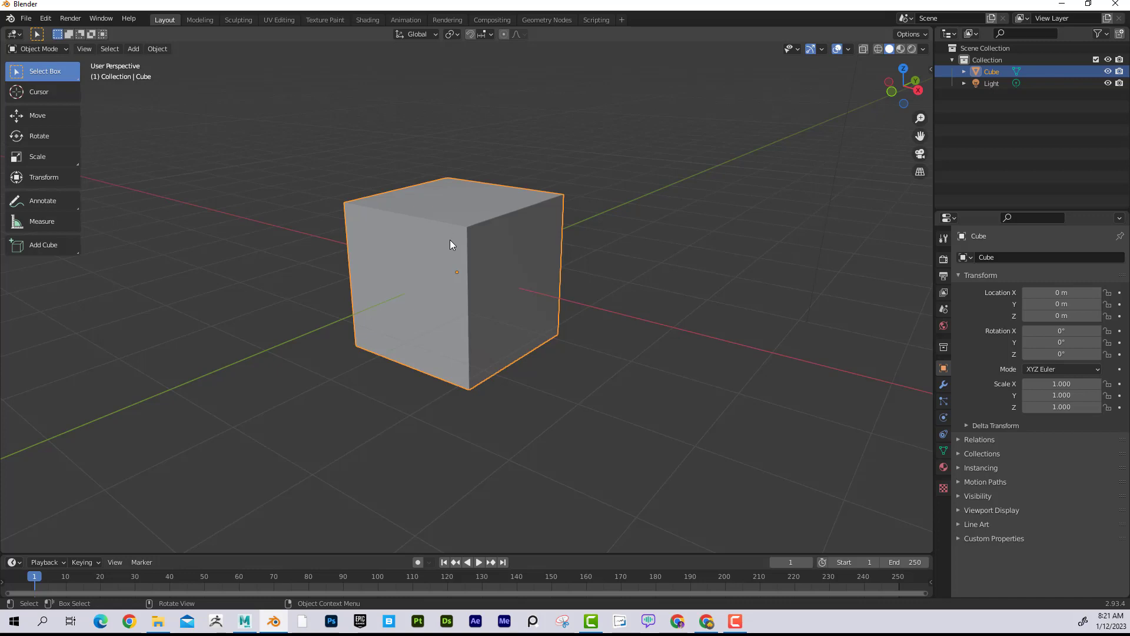
{"action": "middle_click_drag", "start_coordinate": [452, 241], "coordinate": [459, 245]}
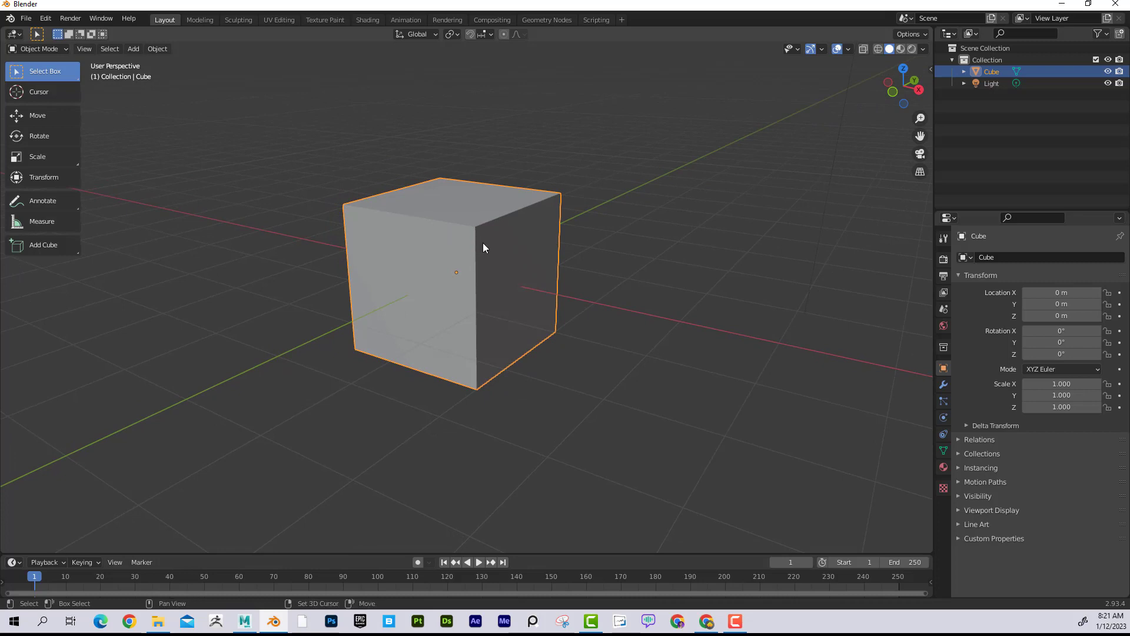
{"action": "key", "text": "shift+a"}
{"action": "mouse_move", "coordinate": [482, 244]}
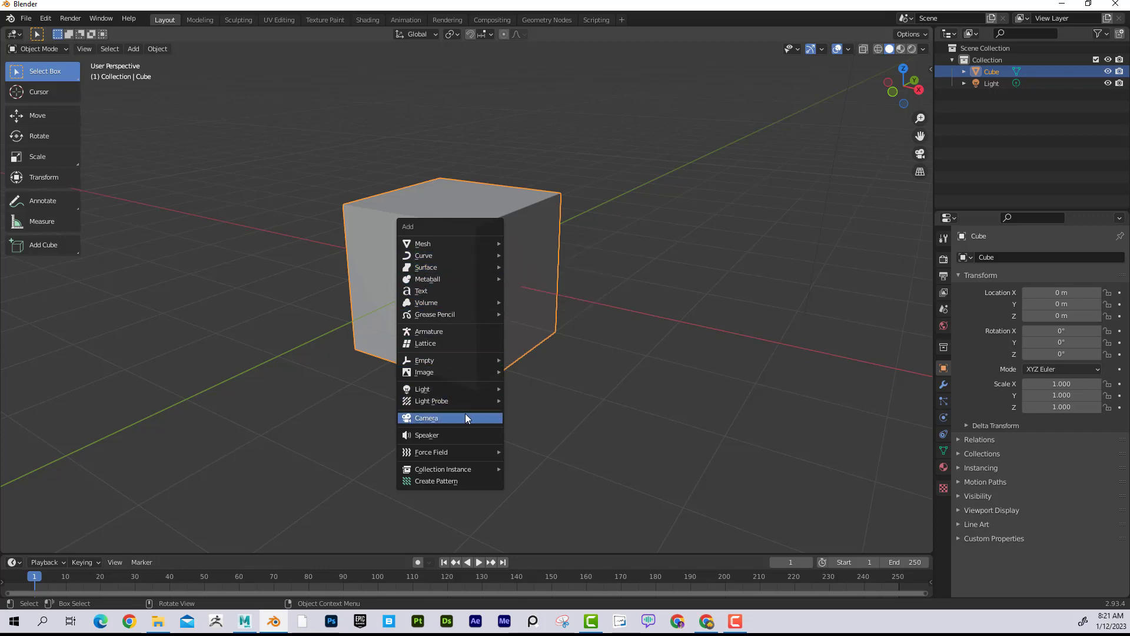
{"action": "mouse_move", "coordinate": [464, 400]}
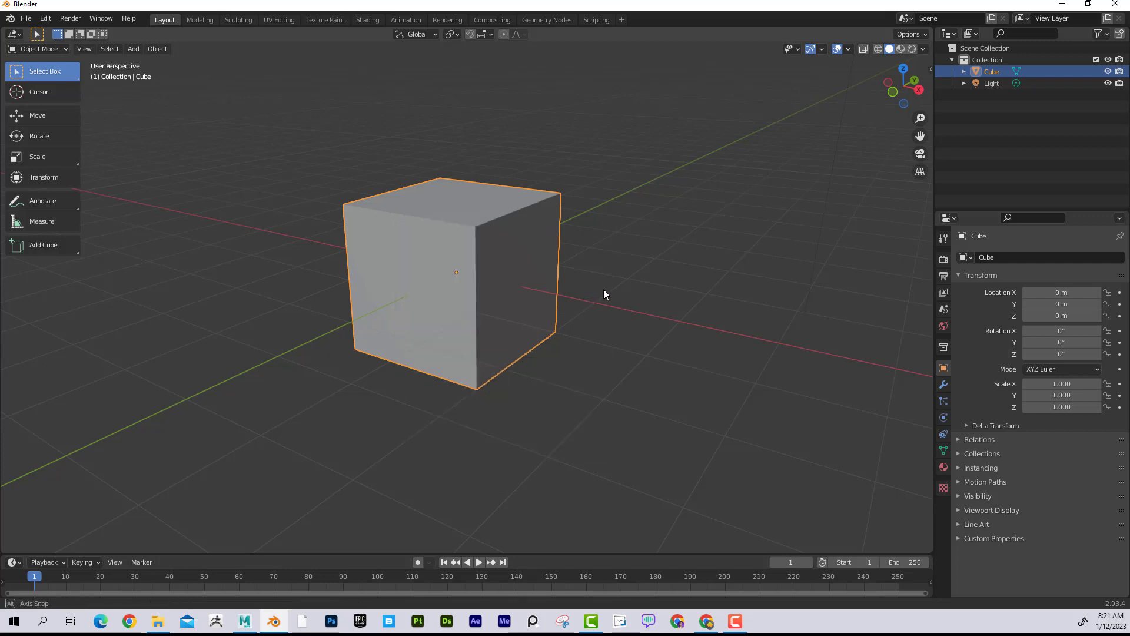
{"action": "middle_click_drag", "start_coordinate": [603, 288], "coordinate": [613, 292]}
{"action": "key", "text": "shift+a"}
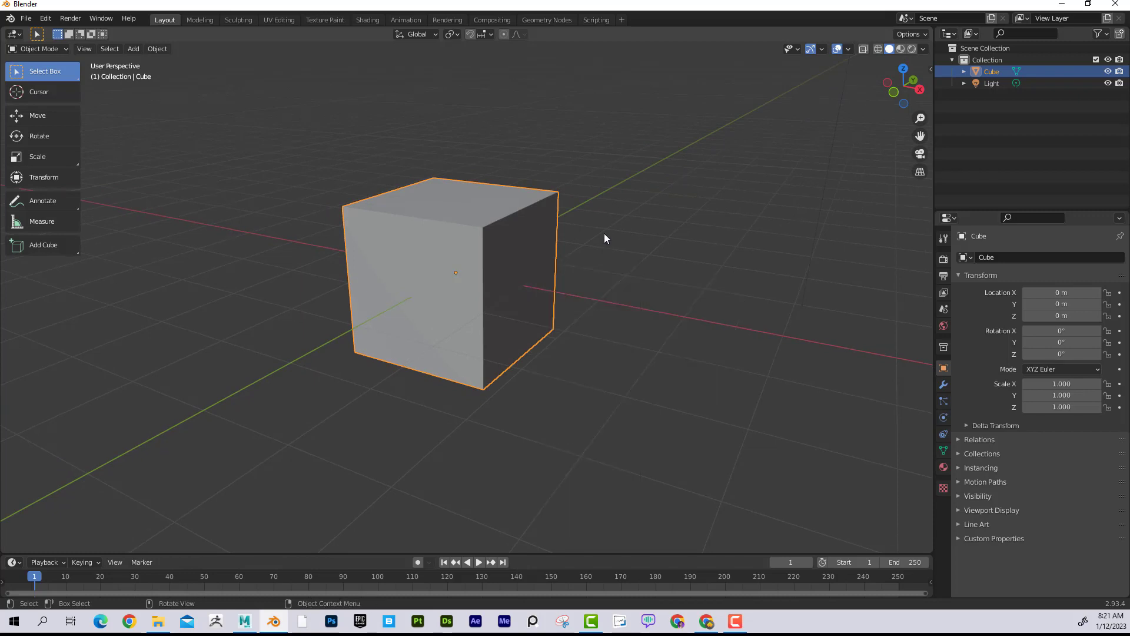
Switch the cube to Edit Mode and check what can be added to the mesh there.
{"action": "key", "text": "Tab"}
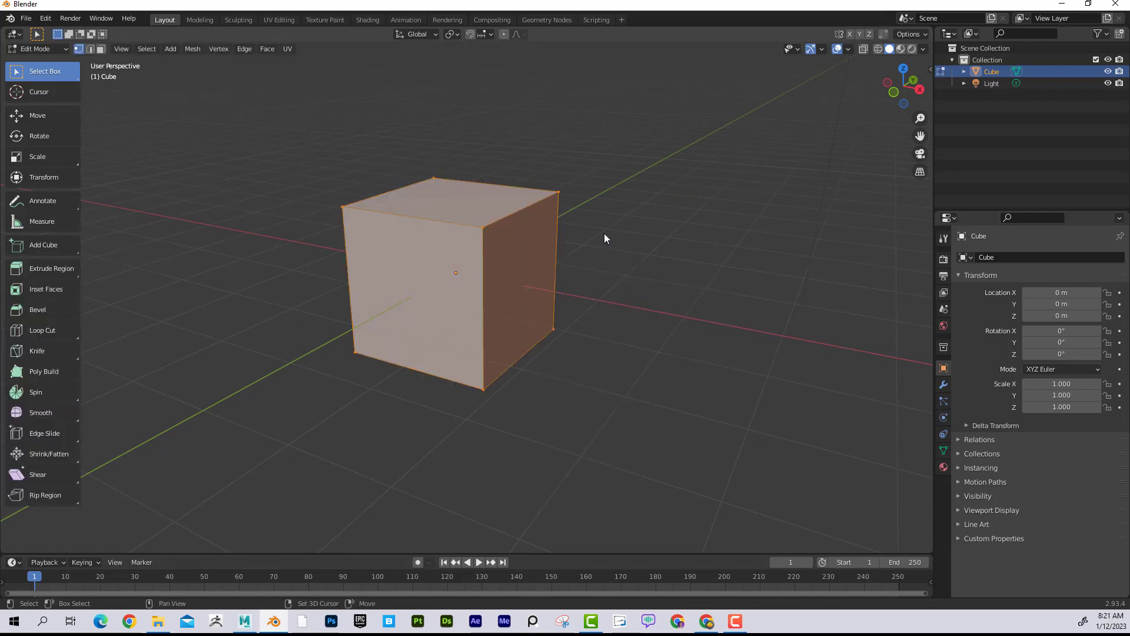
{"action": "key", "text": "shift+a"}
{"action": "mouse_move", "coordinate": [489, 212]}
{"action": "middle_mouse_down"}
{"action": "mouse_move", "coordinate": [481, 206]}
{"action": "mouse_move", "coordinate": [495, 209]}
{"action": "middle_mouse_up"}
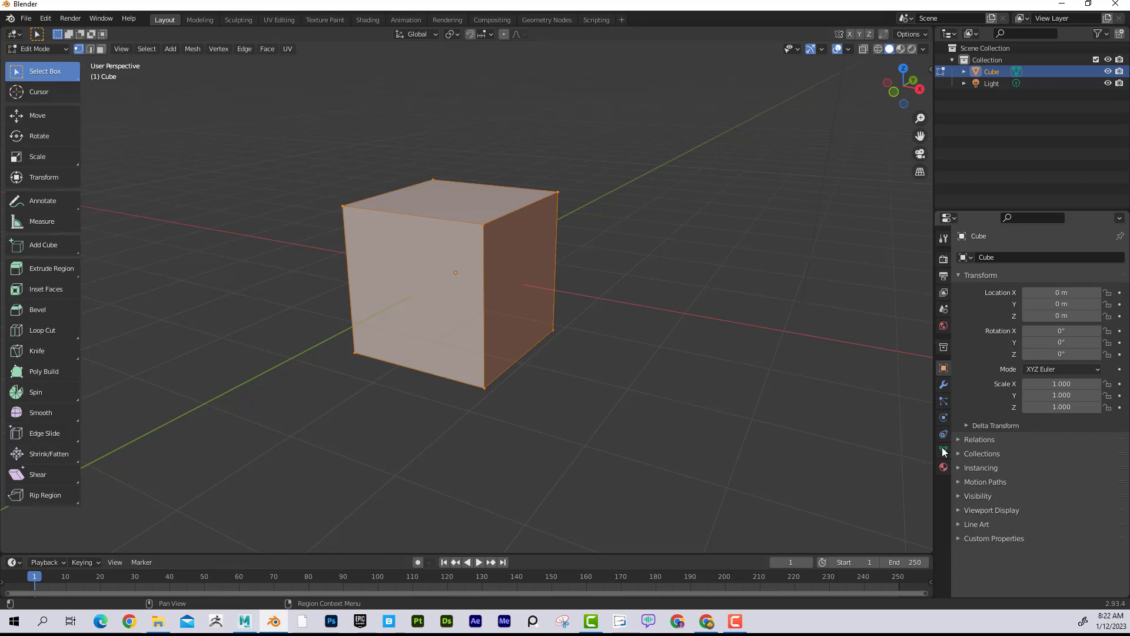
Review the list of modifiers that can be added to the cube.
{"action": "left_click", "coordinate": [944, 387]}
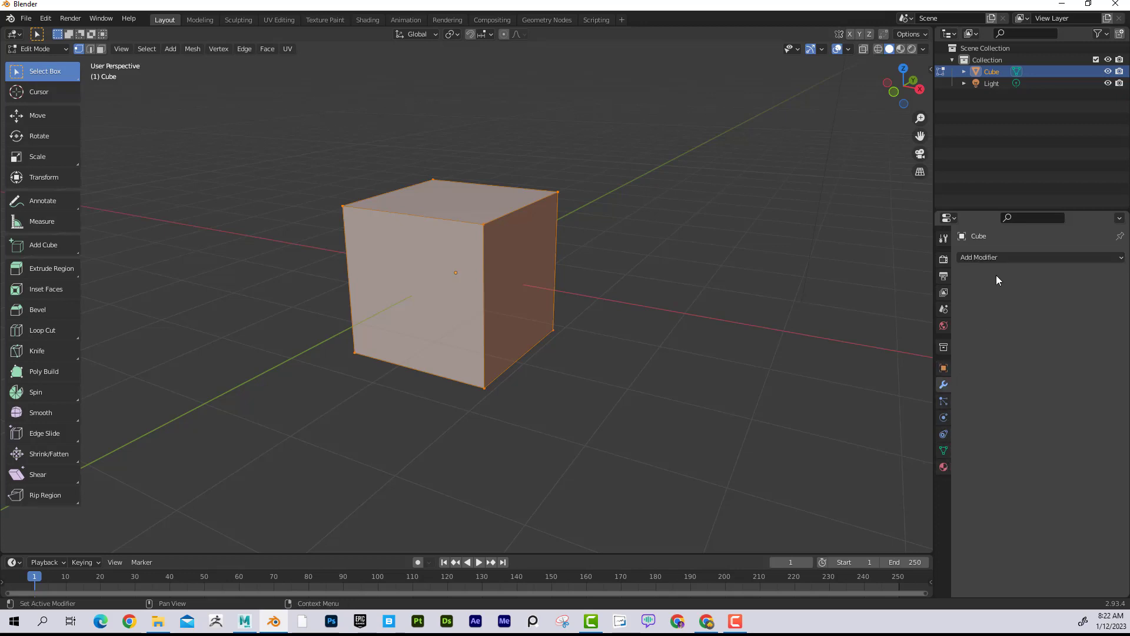
{"action": "left_click", "coordinate": [1097, 257]}
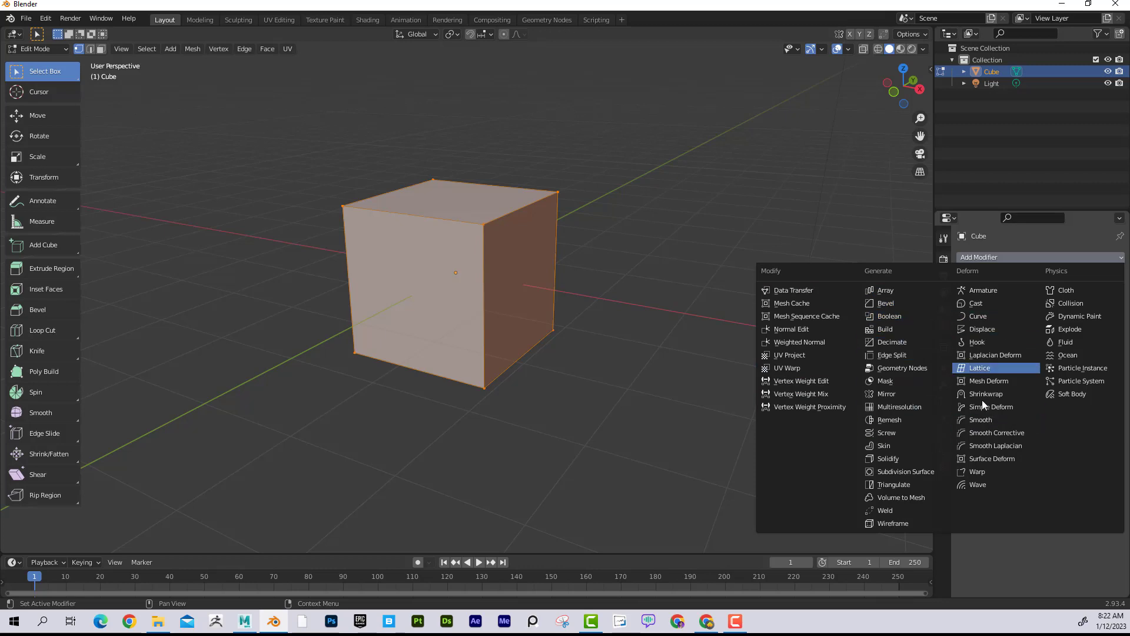
{"action": "left_click", "coordinate": [1022, 550]}
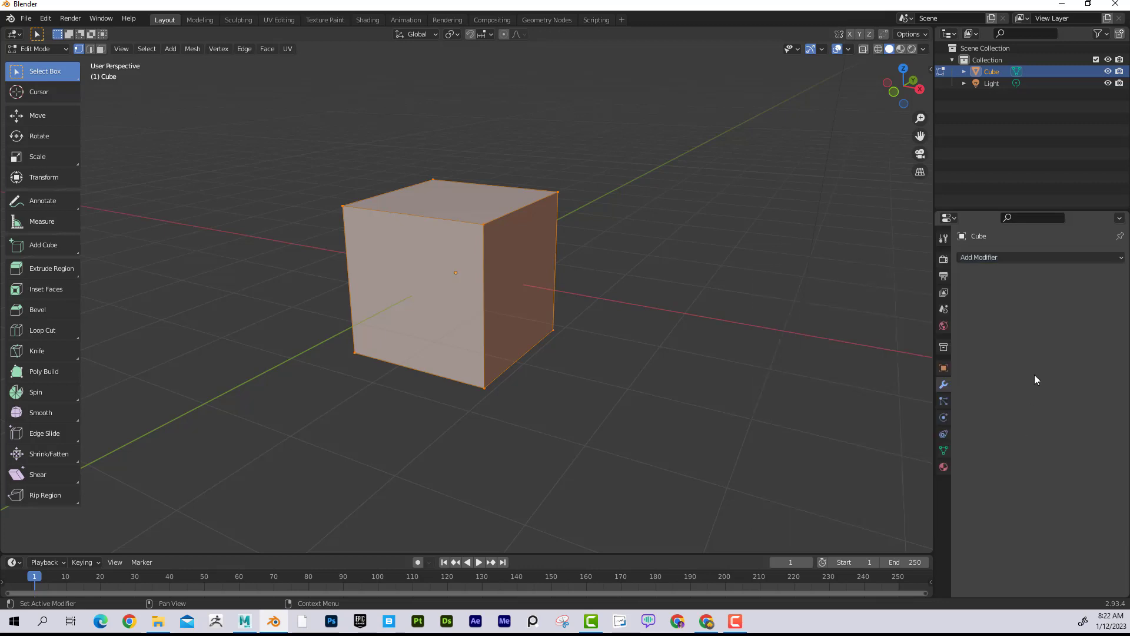
{"action": "left_click", "coordinate": [1004, 257]}
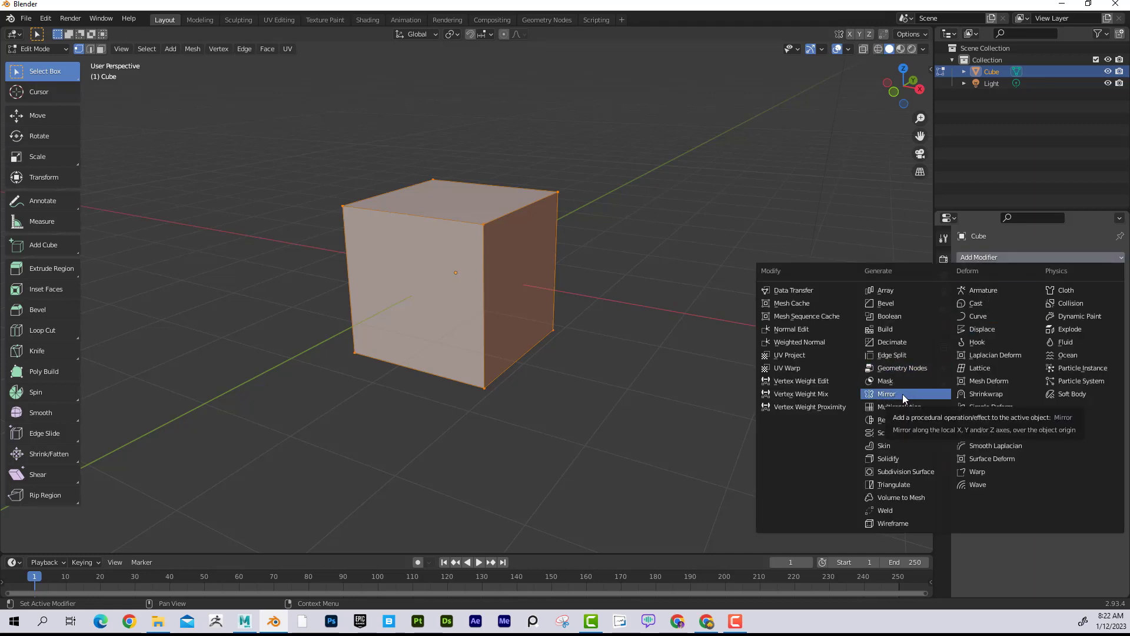
Look through the scene's render, output, view layer, scene and world properties.
{"action": "left_click", "coordinate": [944, 260]}
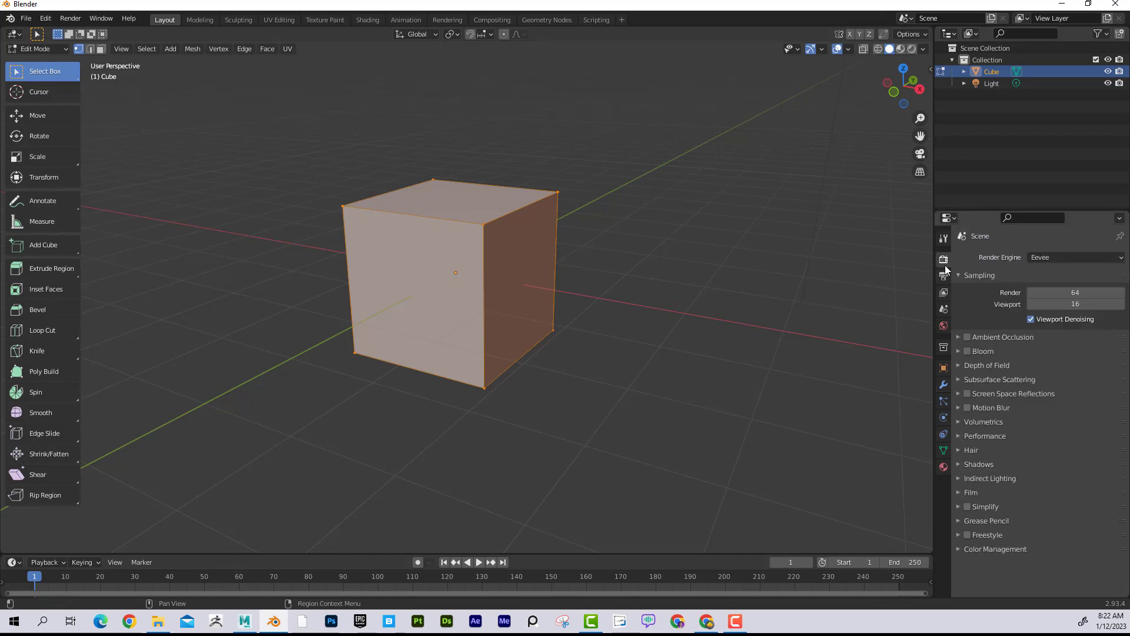
{"action": "left_click", "coordinate": [944, 277]}
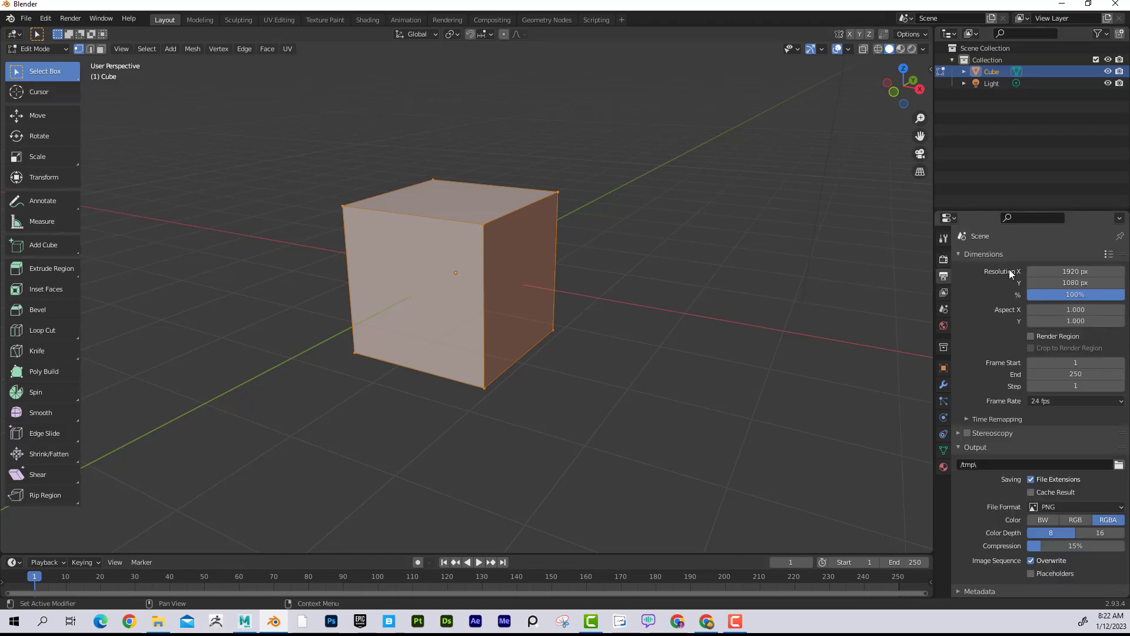
{"action": "left_click", "coordinate": [944, 262]}
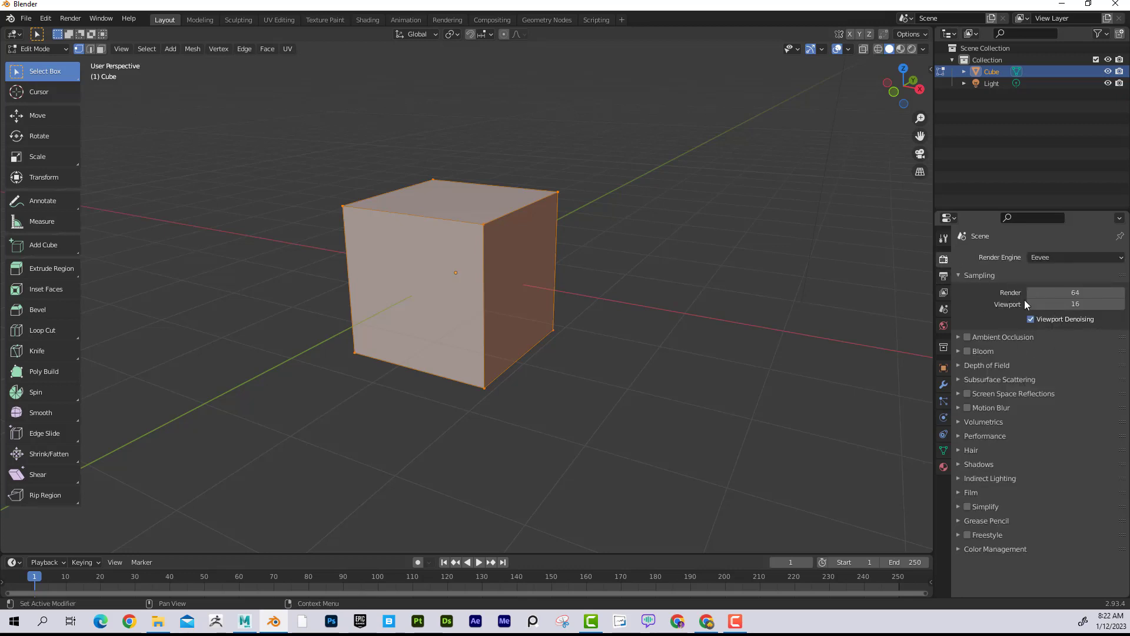
{"action": "left_click", "coordinate": [944, 276]}
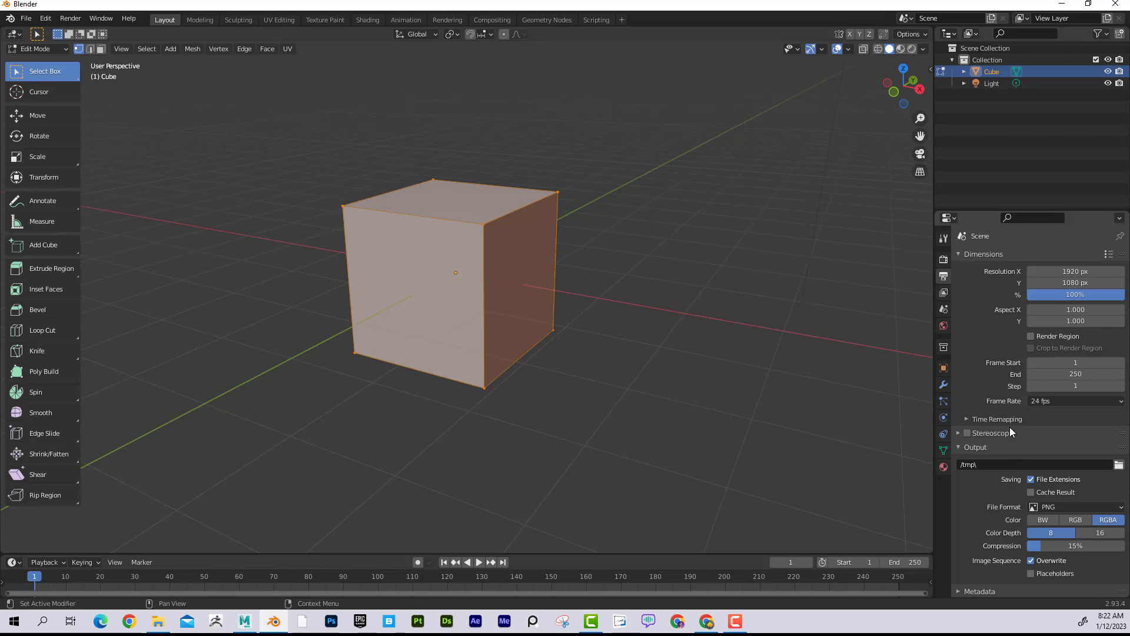
{"action": "left_click", "coordinate": [945, 295]}
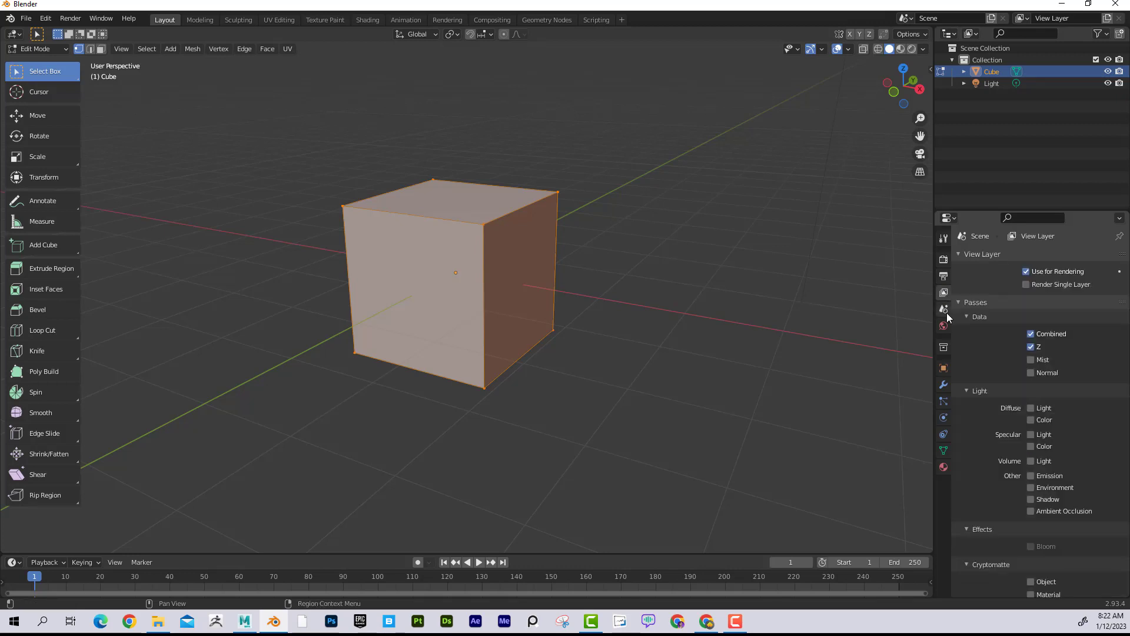
{"action": "left_click", "coordinate": [945, 310]}
{"action": "left_click", "coordinate": [943, 325]}
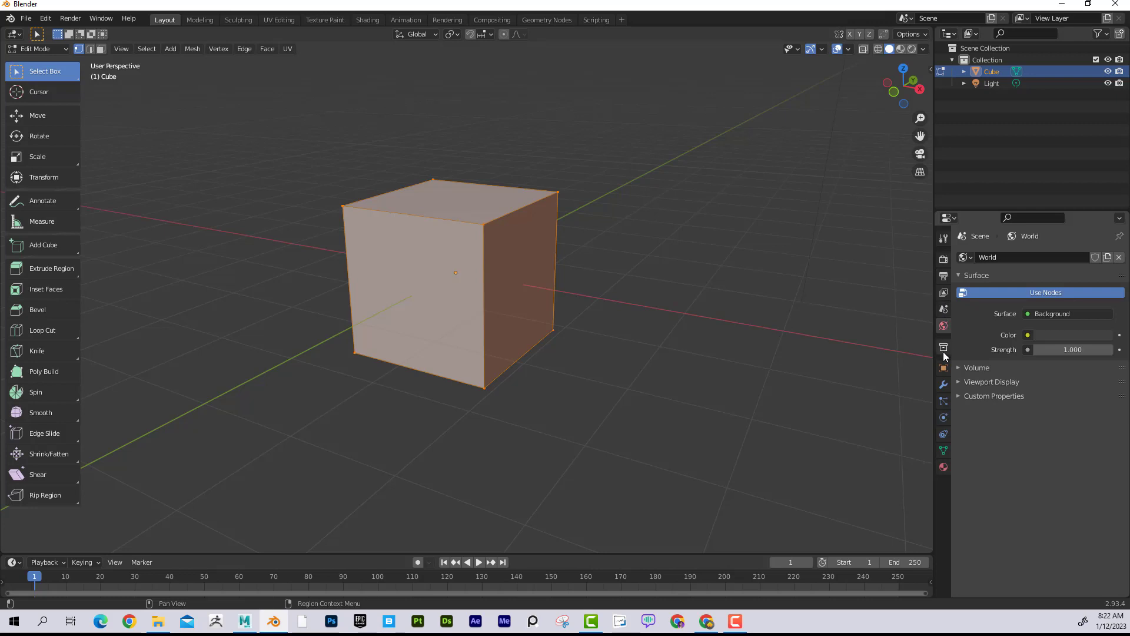
Look through the cube's modifier, particle, physics, constraint and object data properties in Edit Mode.
{"action": "left_click", "coordinate": [944, 385]}
{"action": "left_click", "coordinate": [945, 404]}
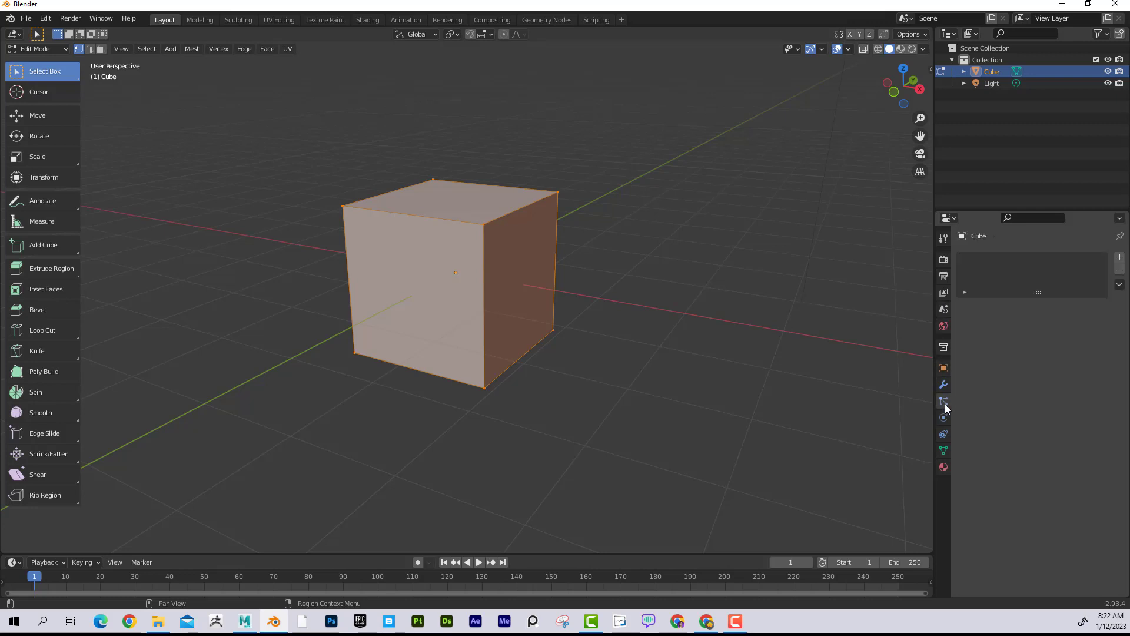
{"action": "left_click", "coordinate": [942, 417]}
{"action": "left_click", "coordinate": [943, 436]}
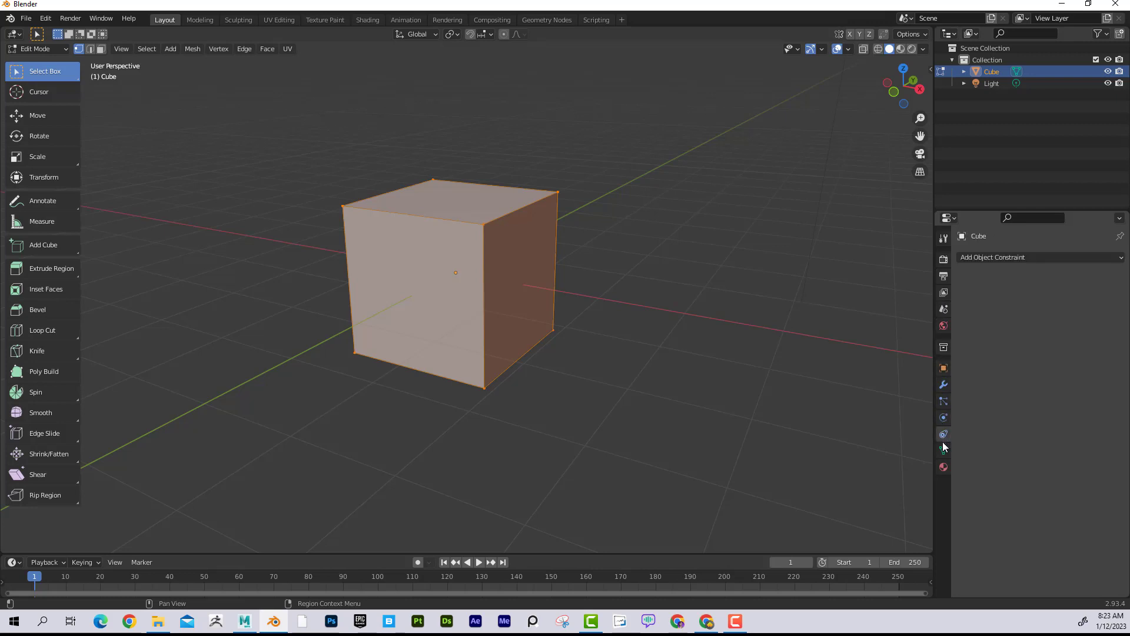
{"action": "left_click", "coordinate": [944, 453]}
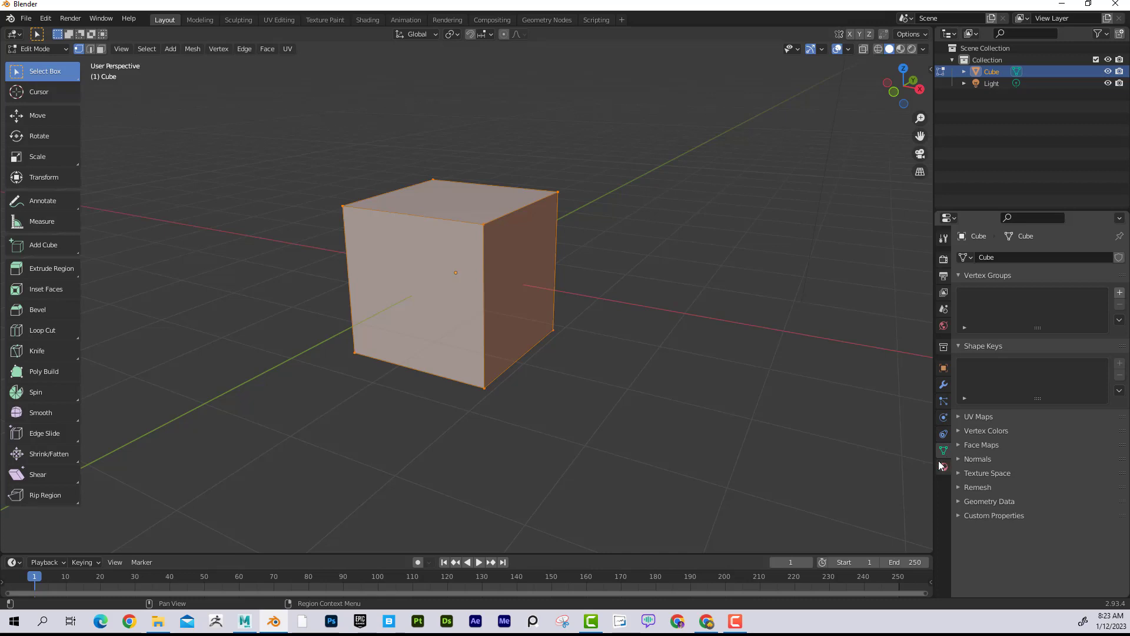
Return the cube to Object Mode and go through its properties from modifiers to object data, plus texture, ending on material.
{"action": "middle_click_drag", "start_coordinate": [756, 353], "coordinate": [759, 356]}
{"action": "key", "text": "Tab"}
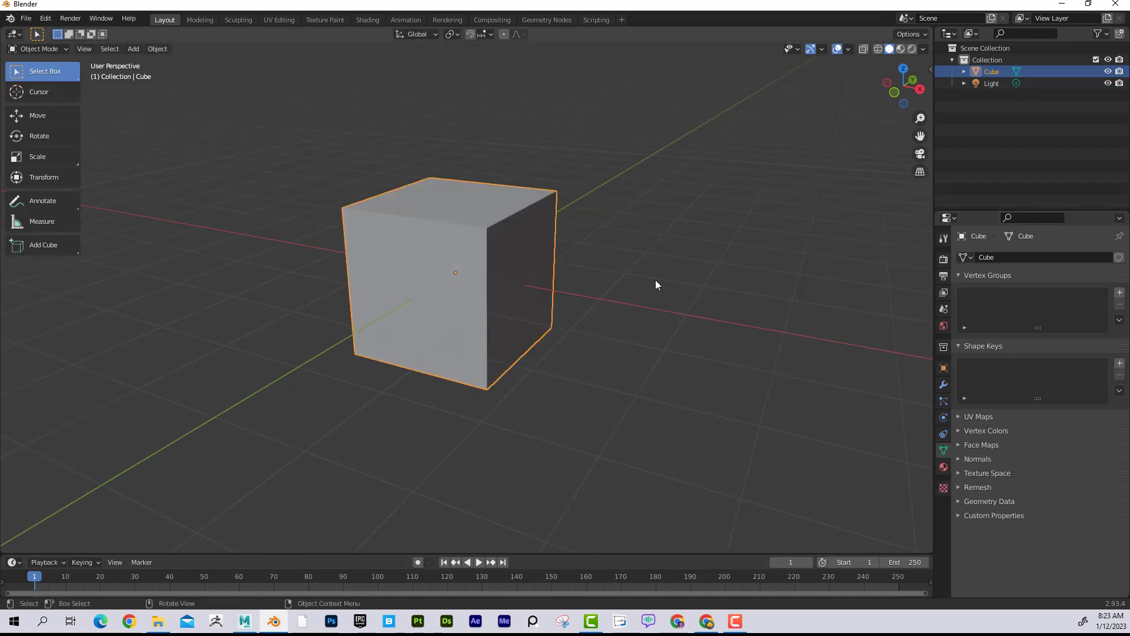
{"action": "left_click", "coordinate": [944, 384]}
{"action": "left_click", "coordinate": [944, 401]}
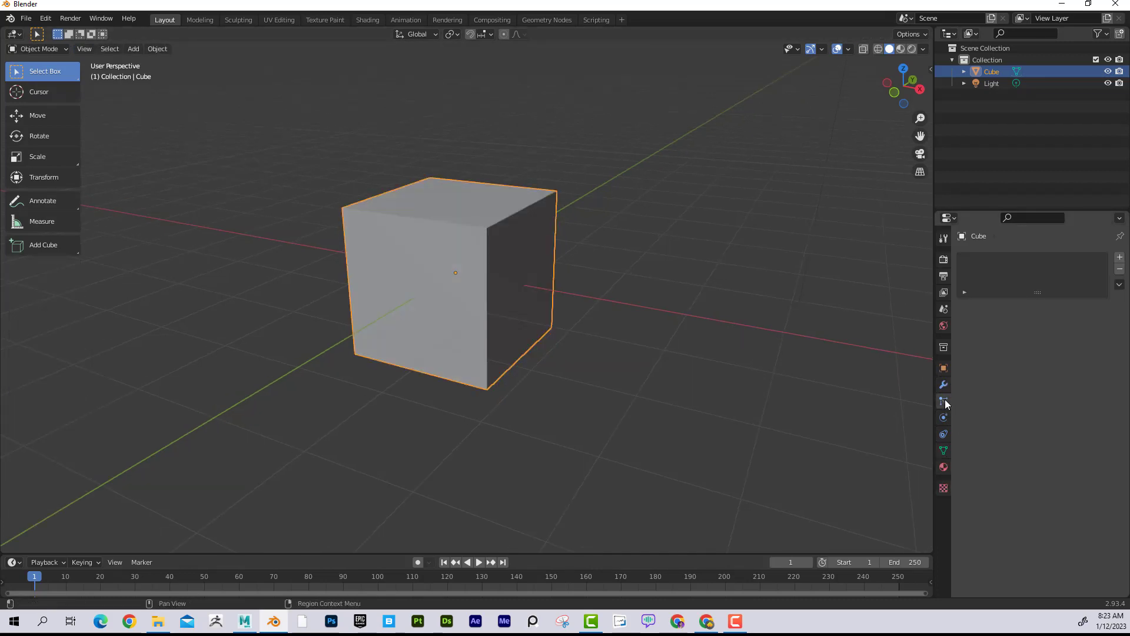
{"action": "left_click", "coordinate": [943, 417]}
{"action": "left_click", "coordinate": [944, 433]}
{"action": "left_click", "coordinate": [944, 452]}
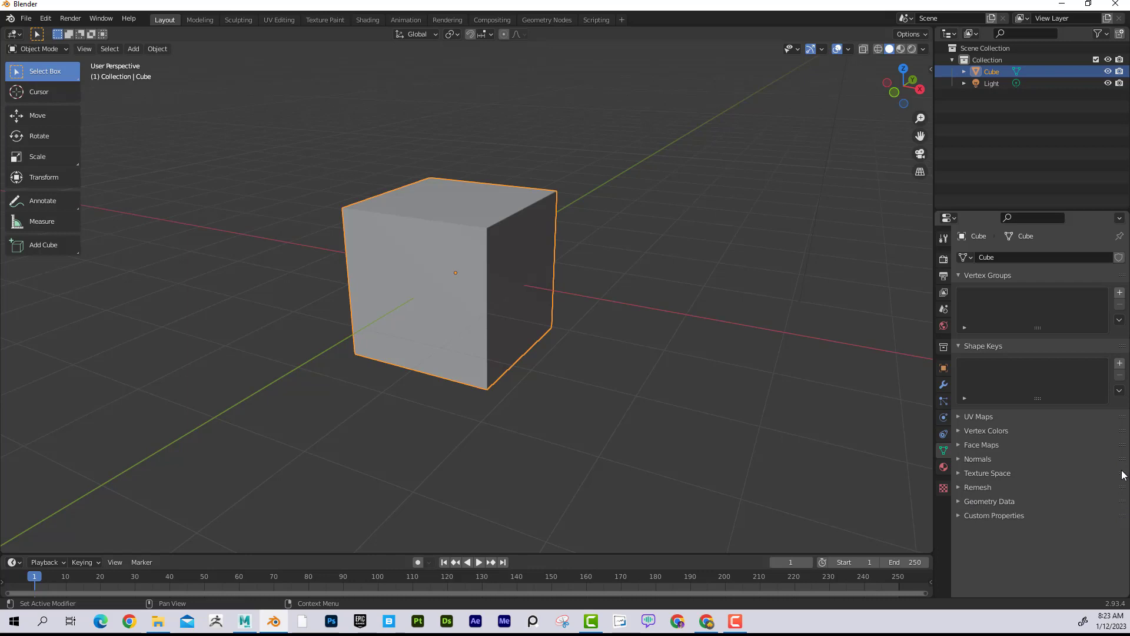
{"action": "mouse_move", "coordinate": [1121, 488]}
{"action": "left_mouse_down"}
{"action": "mouse_move", "coordinate": [1123, 465]}
{"action": "mouse_move", "coordinate": [1122, 494]}
{"action": "left_mouse_up"}
{"action": "left_click", "coordinate": [944, 488]}
{"action": "left_click", "coordinate": [944, 467]}
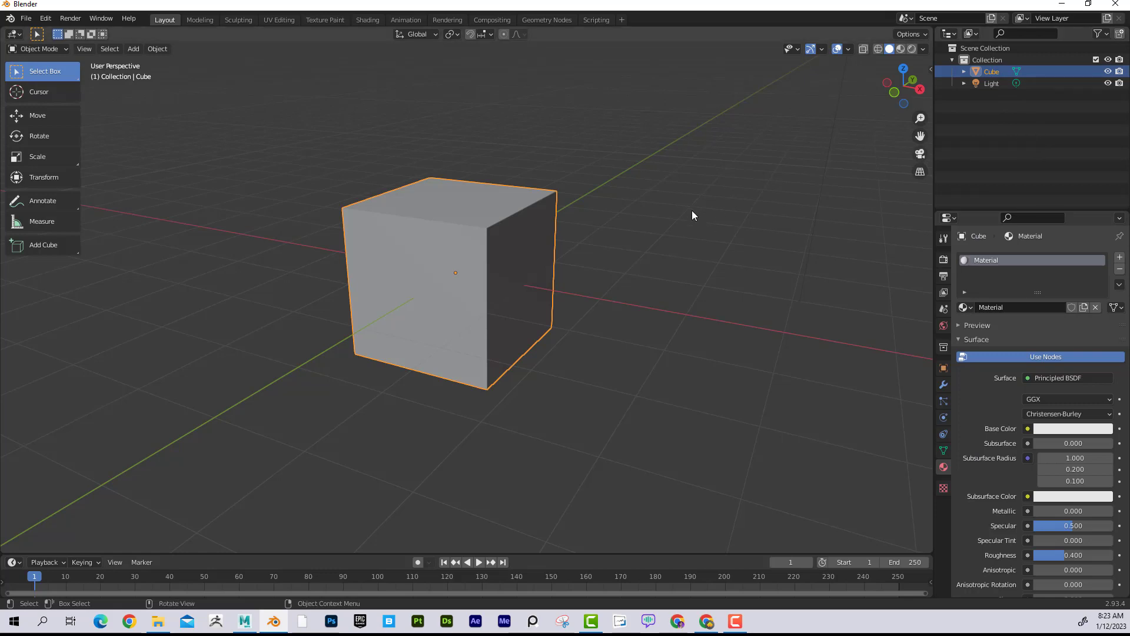
Split the 3D viewport into two side-by-side areas and change the second area to the UV Editor.
{"action": "mouse_move", "coordinate": [652, 221]}
{"action": "middle_mouse_down"}
{"action": "mouse_move", "coordinate": [661, 215]}
{"action": "mouse_move", "coordinate": [647, 217]}
{"action": "middle_mouse_up"}
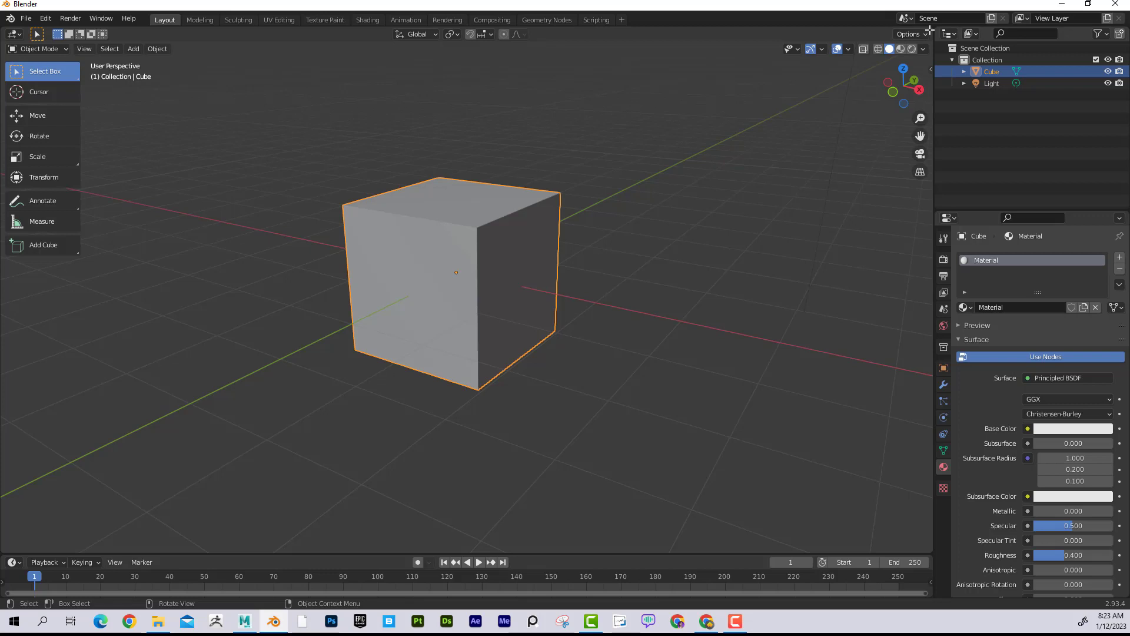
{"action": "left_click_drag", "start_coordinate": [929, 29], "coordinate": [449, 28]}
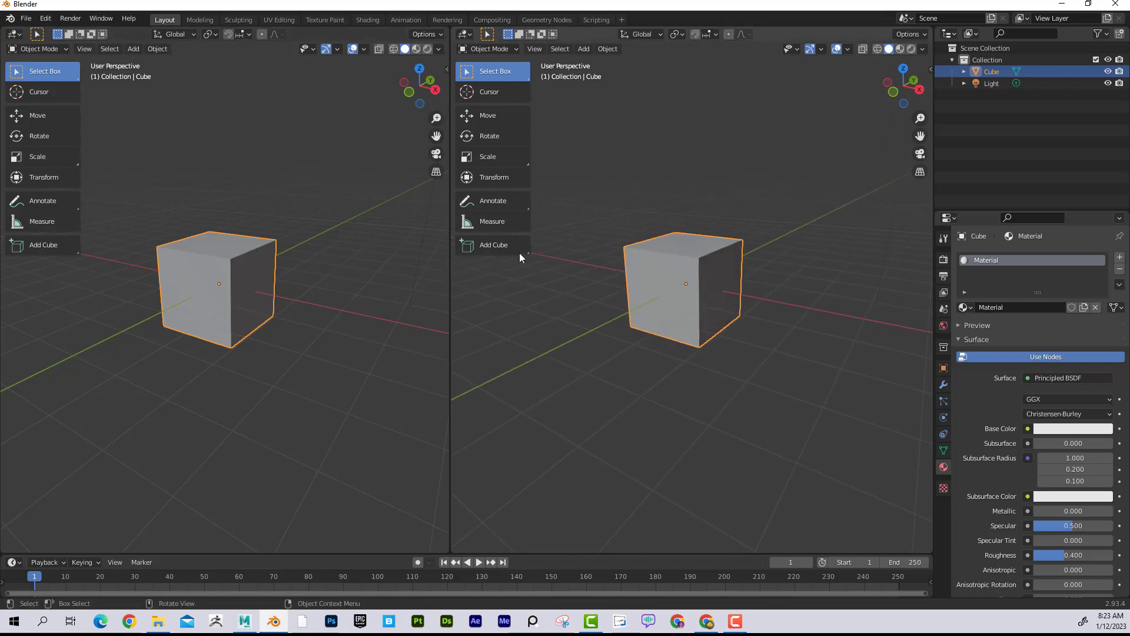
{"action": "left_click", "coordinate": [465, 34]}
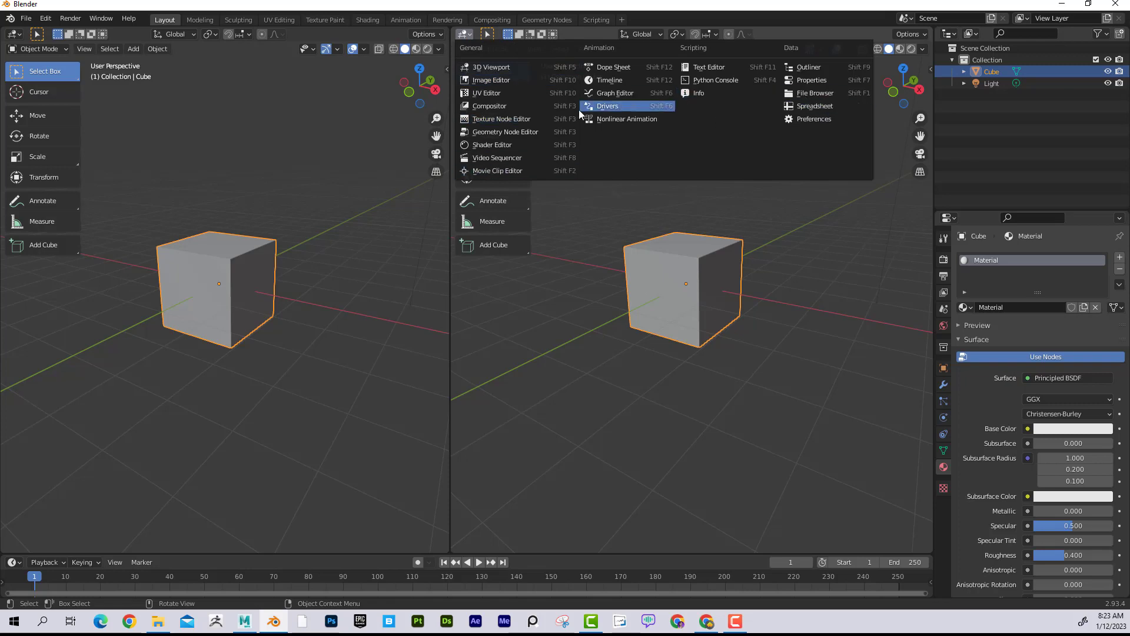
{"action": "left_click", "coordinate": [546, 94]}
{"action": "left_click", "coordinate": [469, 34]}
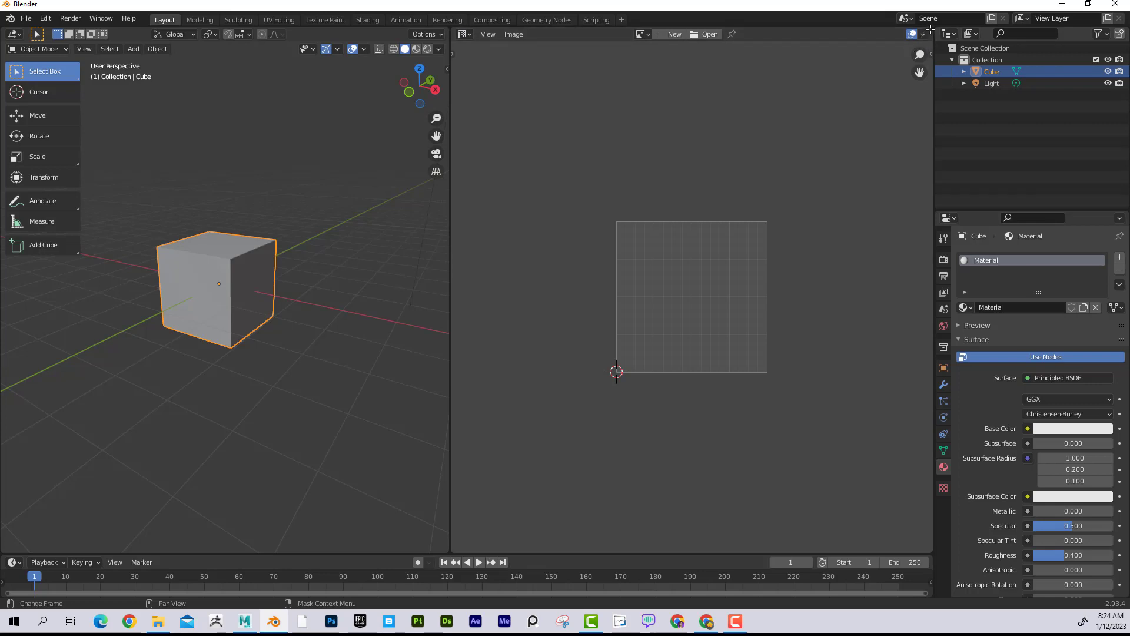
Split the UV Editor into two stacked areas, rejoin them, and merge everything back into a single 3D viewport.
{"action": "left_click_drag", "start_coordinate": [930, 28], "coordinate": [907, 308]}
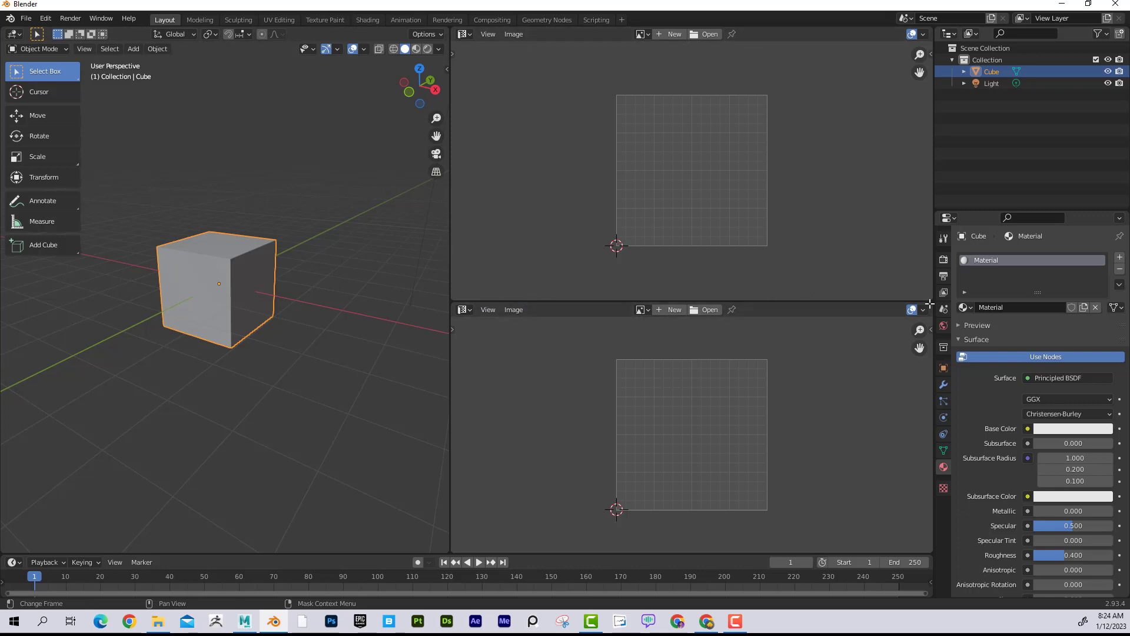
{"action": "left_click_drag", "start_coordinate": [930, 295], "coordinate": [851, 269]}
{"action": "left_click_drag", "start_coordinate": [825, 231], "coordinate": [819, 230]}
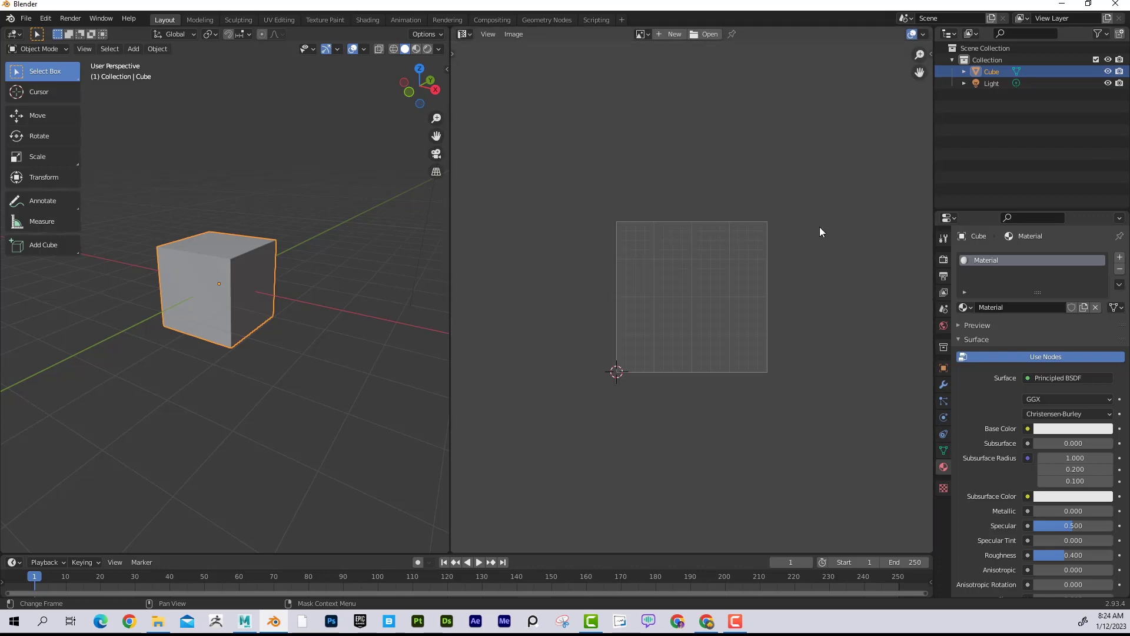
{"action": "left_click_drag", "start_coordinate": [447, 29], "coordinate": [463, 33]}
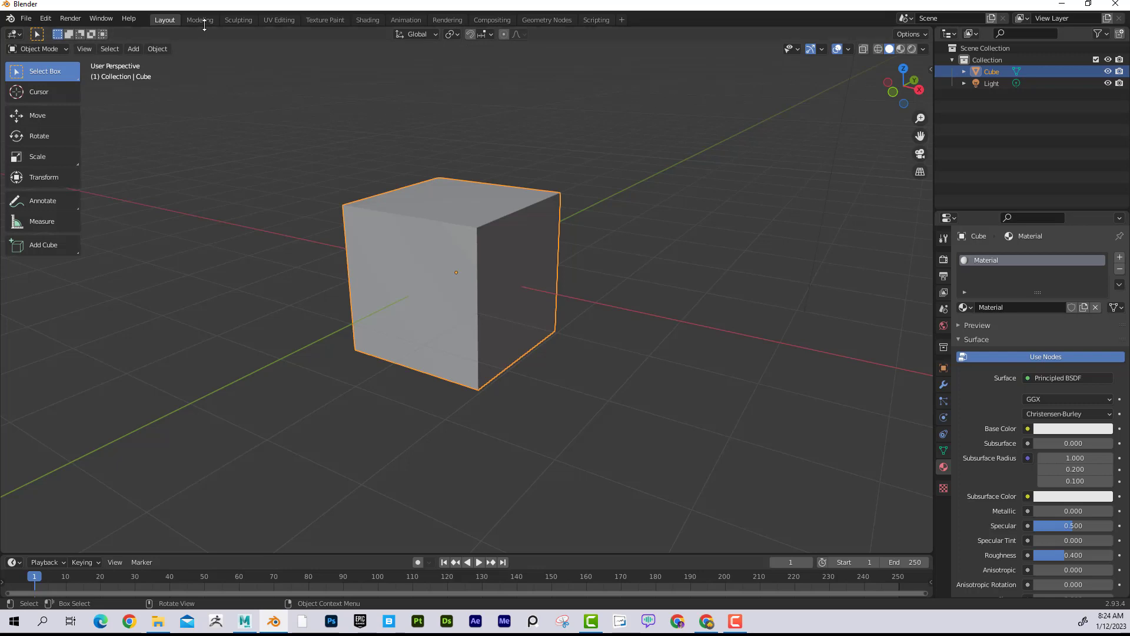
Look through the UV Editing, Texture Paint and Shading workspaces and the workspace templates, and return to the Layout workspace.
{"action": "left_click", "coordinate": [272, 19]}
{"action": "left_click", "coordinate": [321, 20]}
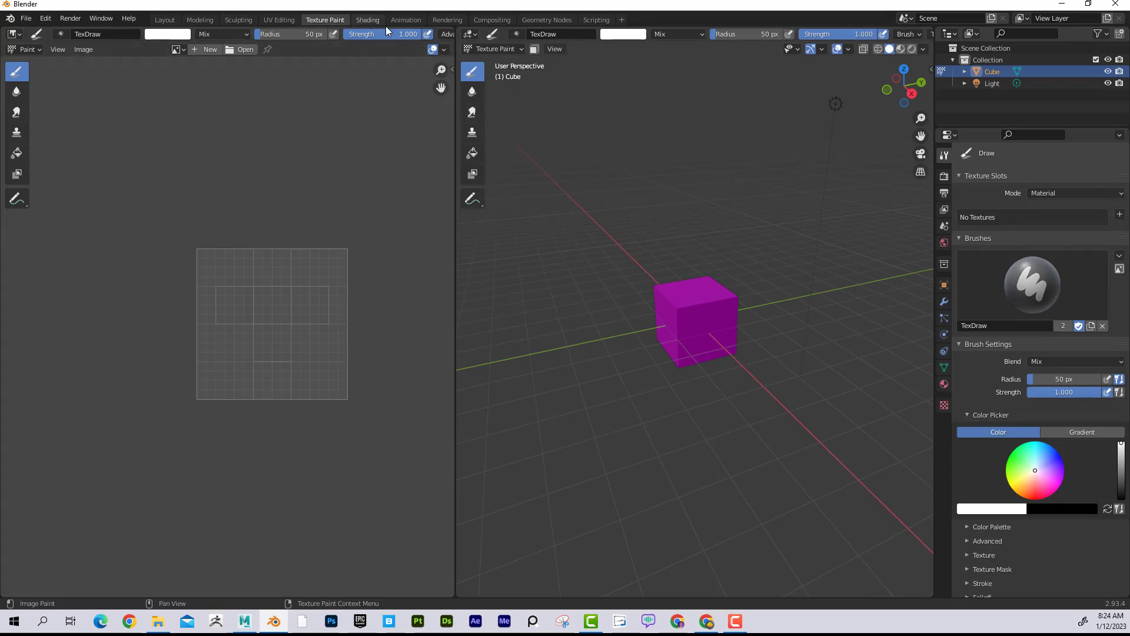
{"action": "left_click", "coordinate": [371, 20]}
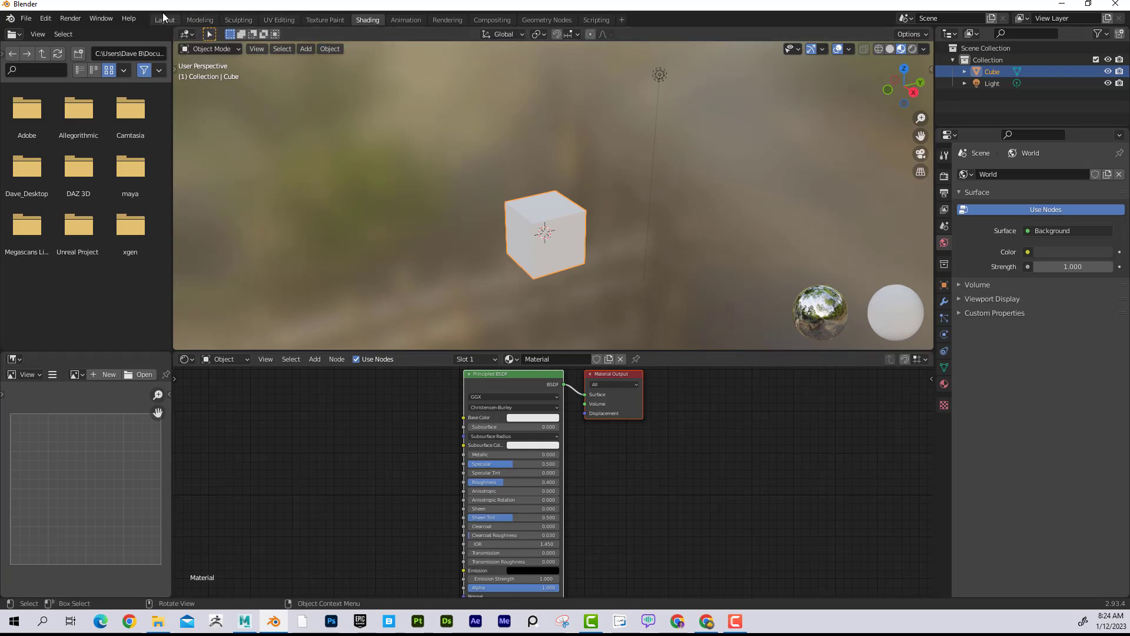
{"action": "left_click", "coordinate": [622, 21]}
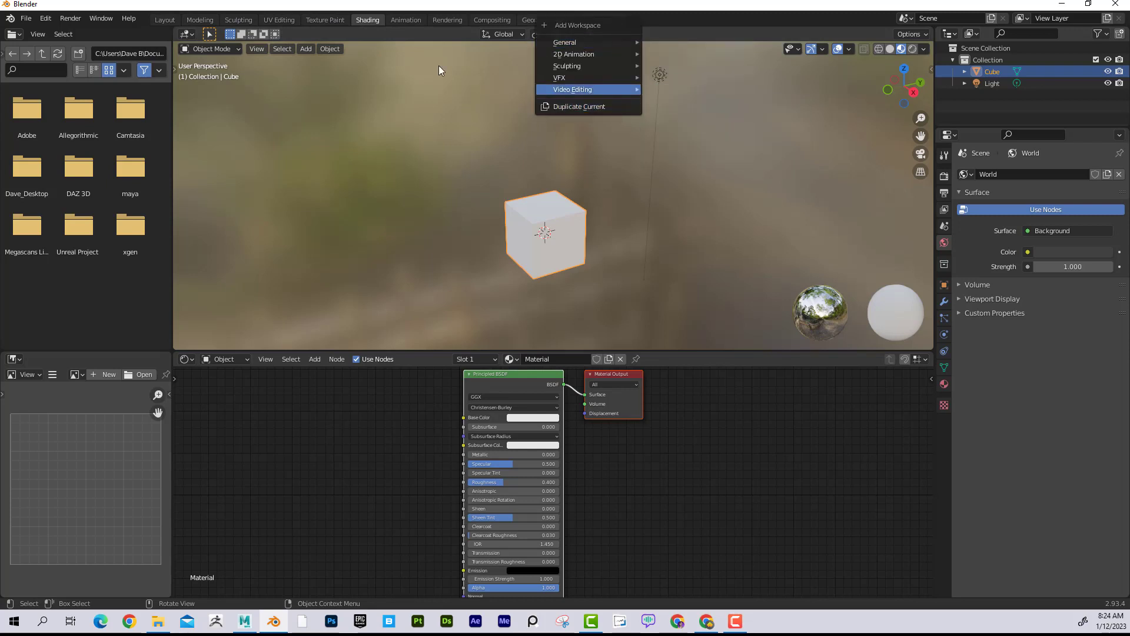
{"action": "left_click", "coordinate": [165, 20]}
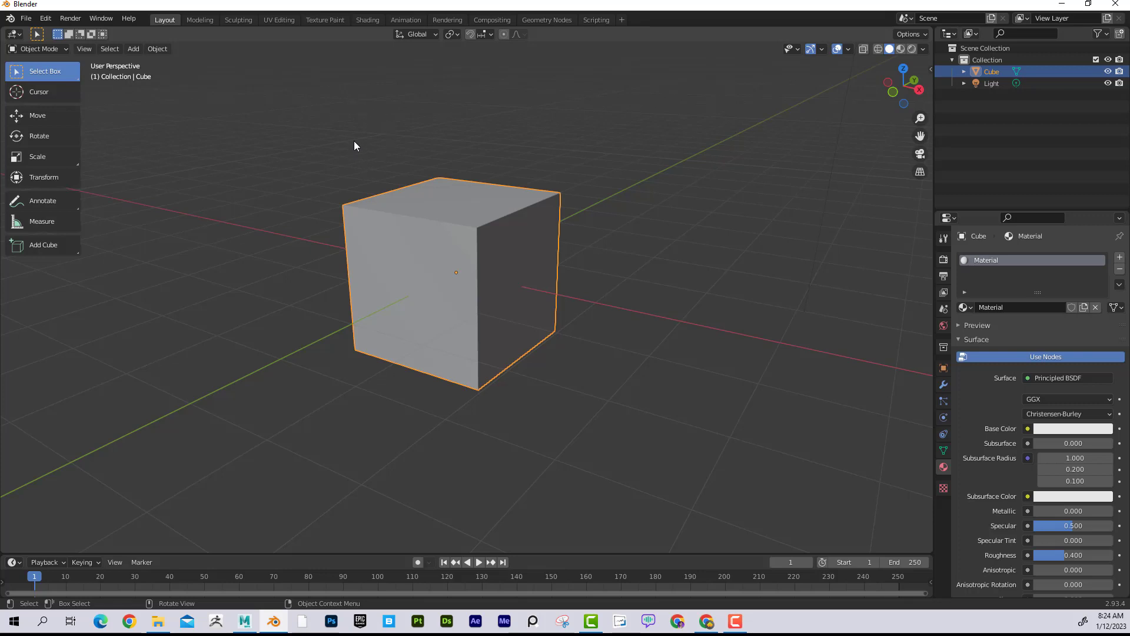
Compare the cube with X-ray on and off and in wireframe shading, ending in solid shading without X-ray.
{"action": "left_click", "coordinate": [863, 49]}
{"action": "middle_click_drag", "start_coordinate": [674, 130], "coordinate": [843, 66]}
{"action": "left_click", "coordinate": [863, 50]}
{"action": "left_click", "coordinate": [877, 49]}
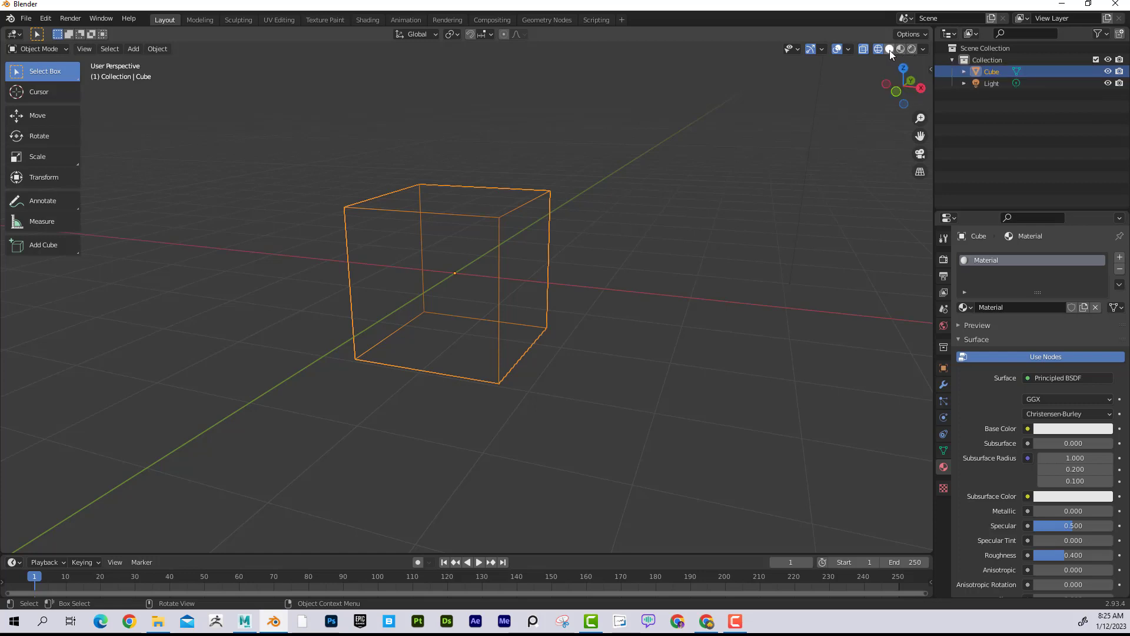
{"action": "left_click", "coordinate": [889, 49]}
{"action": "middle_click_drag", "start_coordinate": [694, 130], "coordinate": [646, 140]}
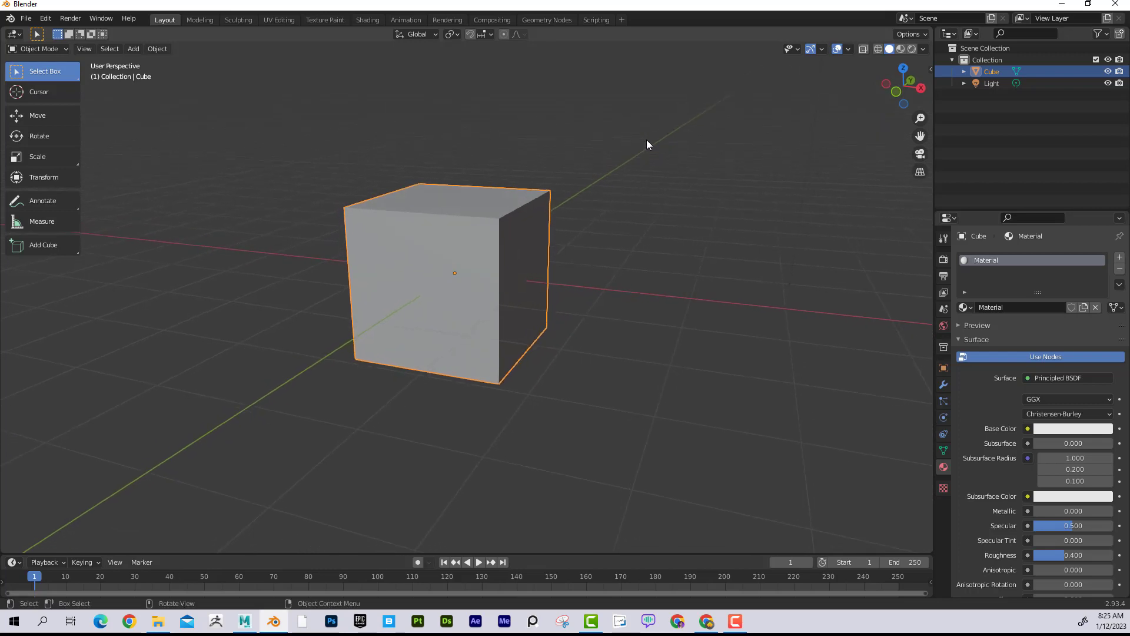
{"action": "scroll", "coordinate": [647, 139], "scroll_direction": "down", "scroll_amount": 1}
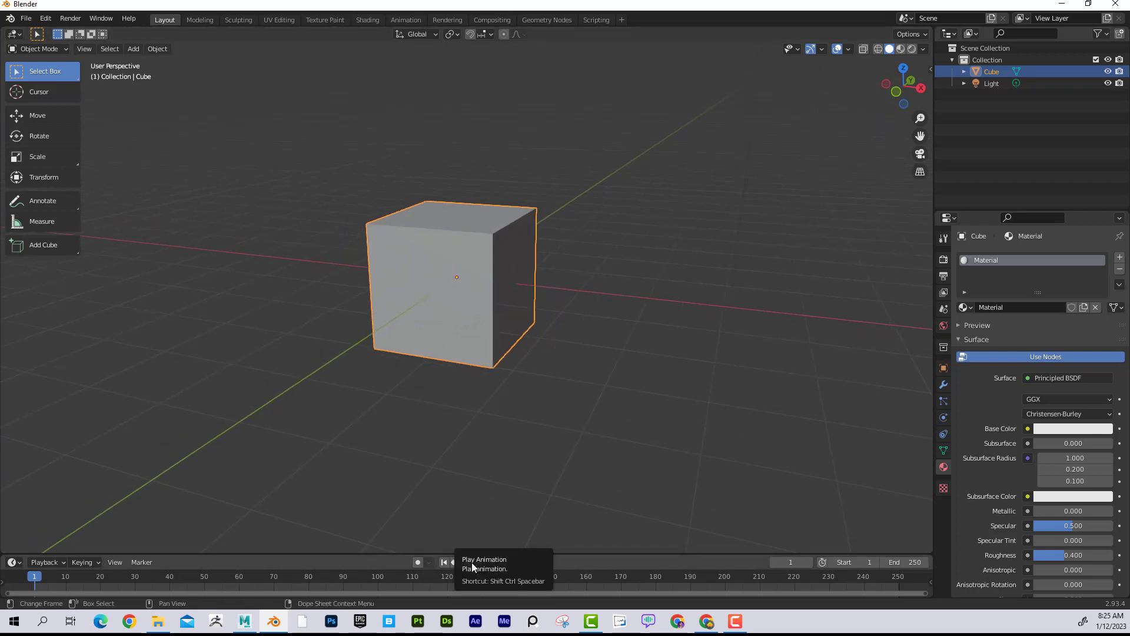
{"action": "middle_click_drag", "start_coordinate": [397, 390], "coordinate": [384, 392]}
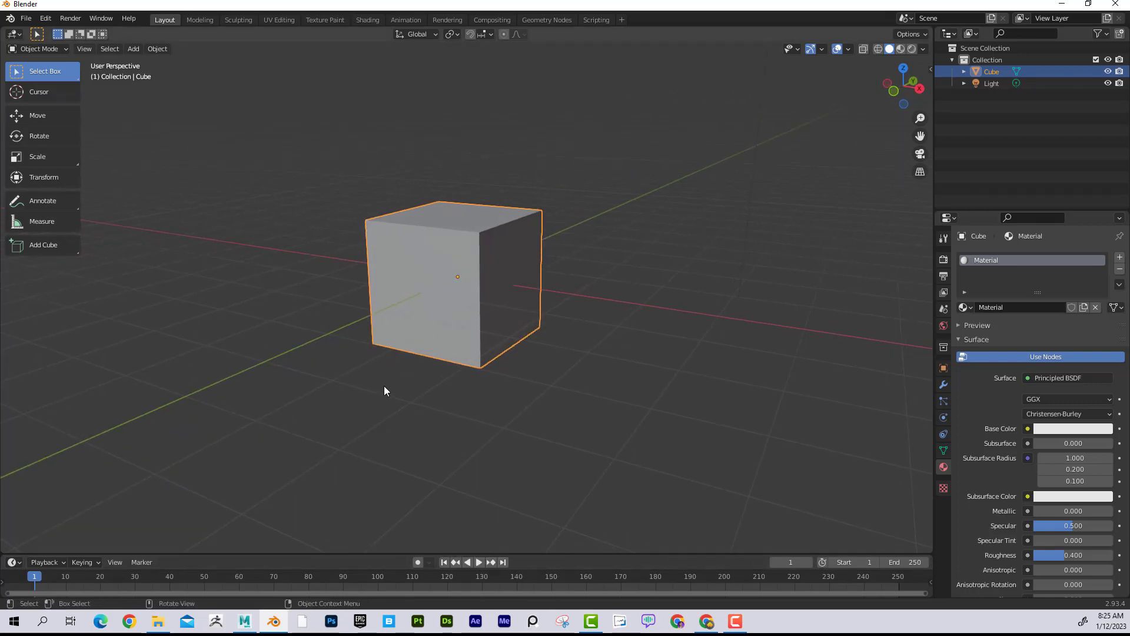